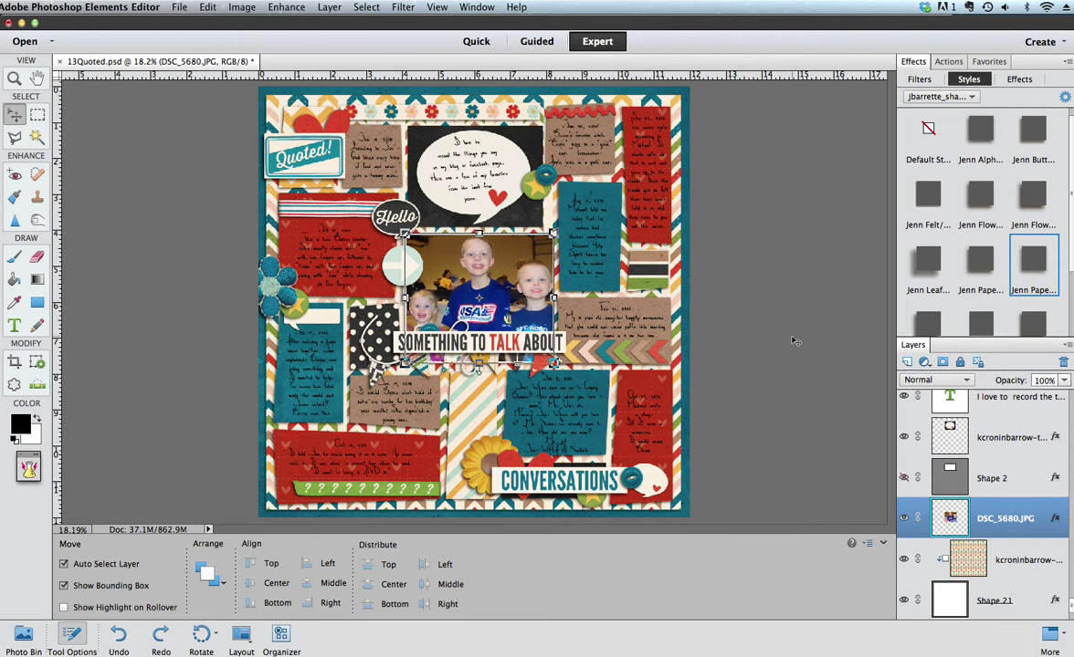
Add a new blank layer above the topmost flower layer
left_click(995, 595)
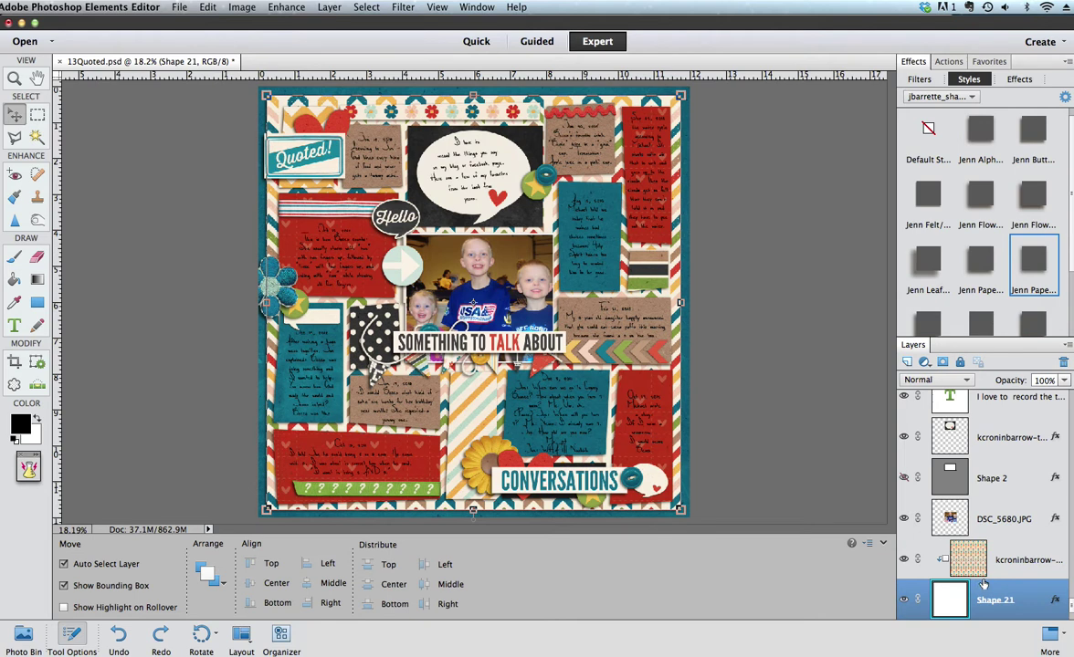
left_click_drag(1070, 608, 1068, 394)
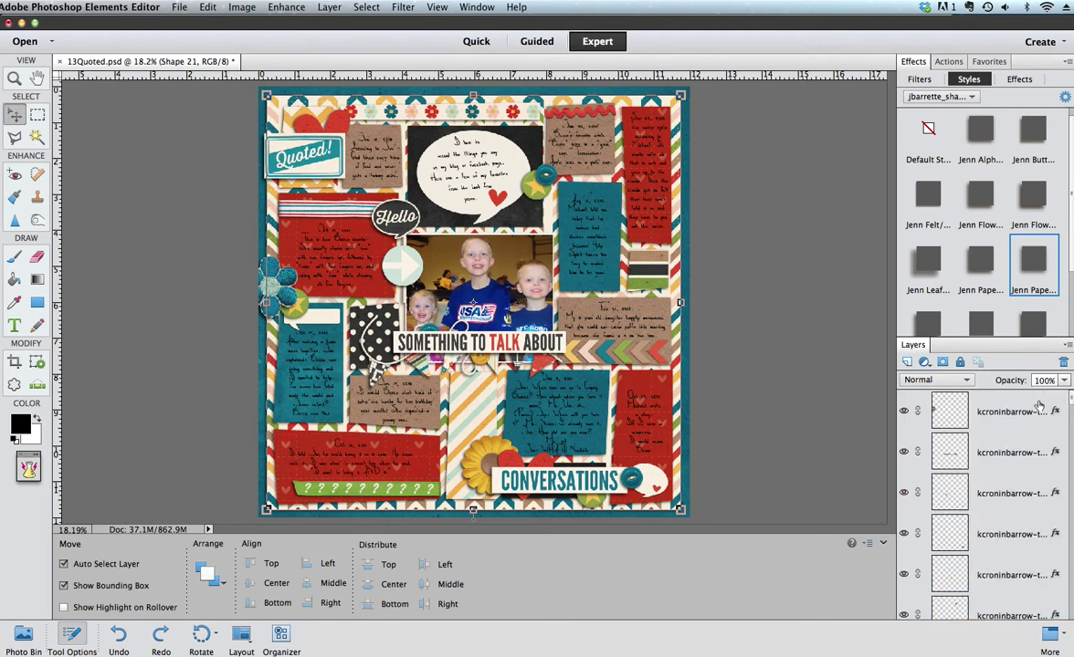
left_click(1039, 409)
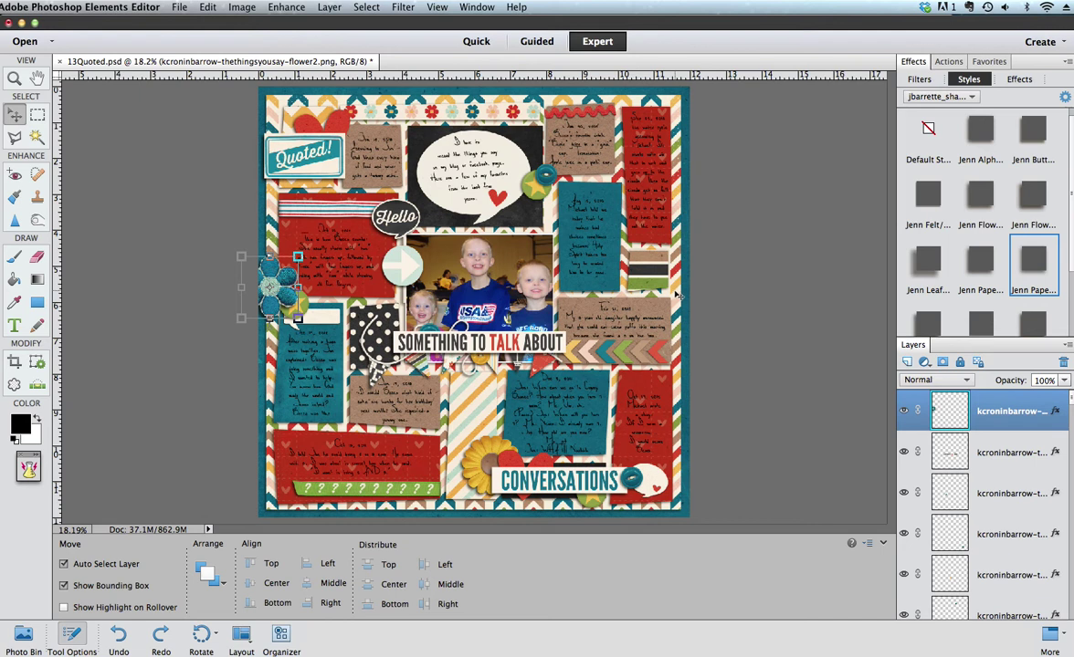
left_click(908, 363)
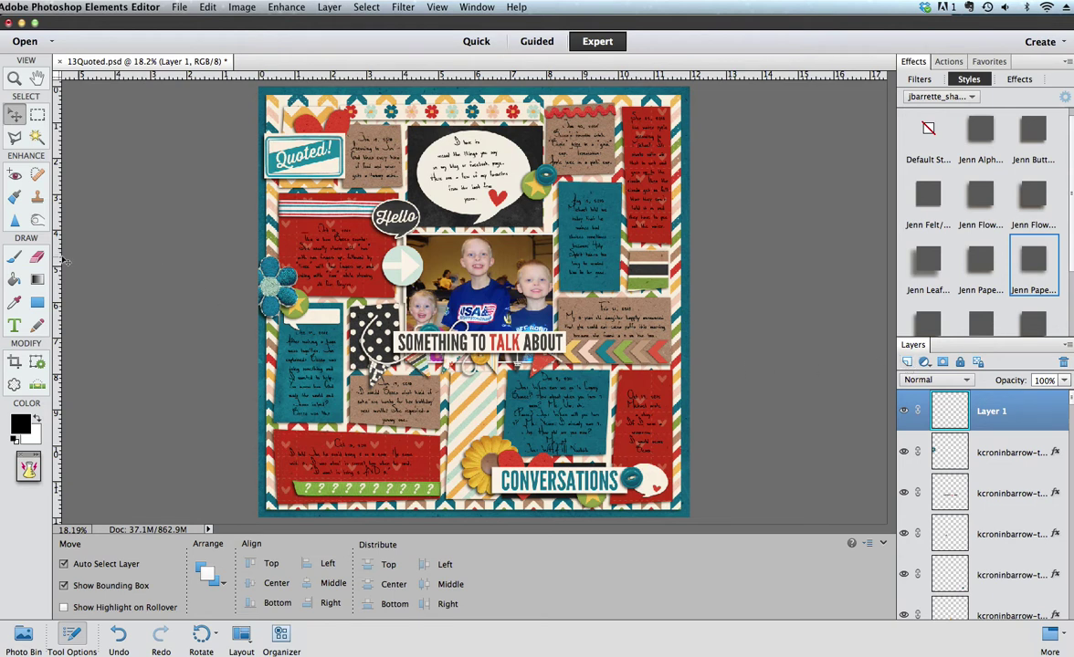
Choose the Hard Mechanical 13 pixels brush from the Basic Brushes for the Brush tool
left_click(13, 259)
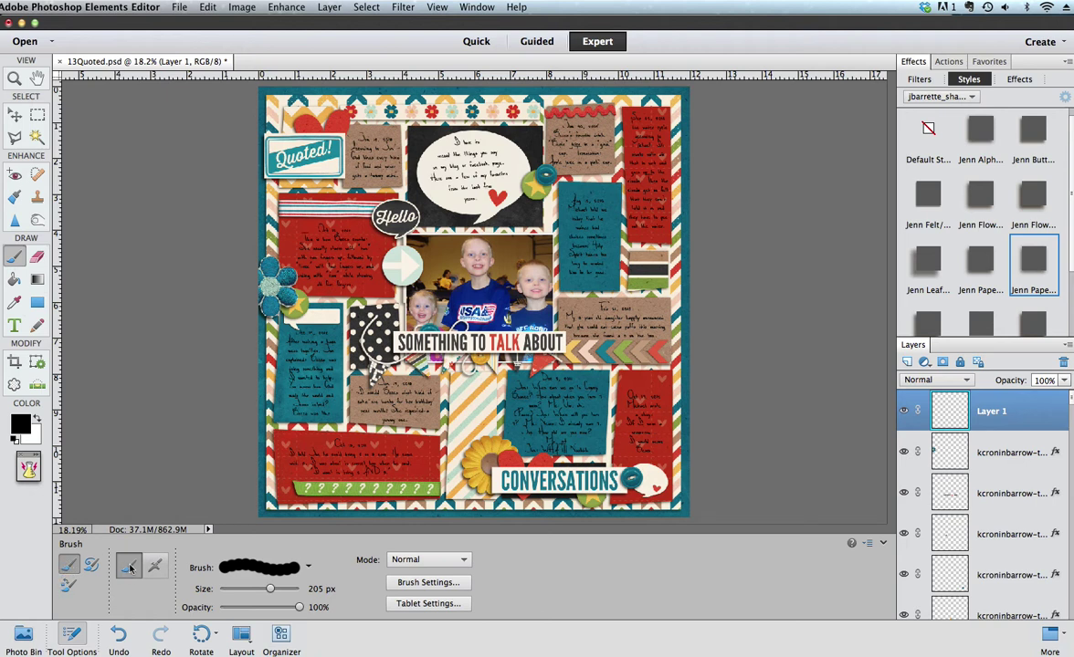
left_click(309, 569)
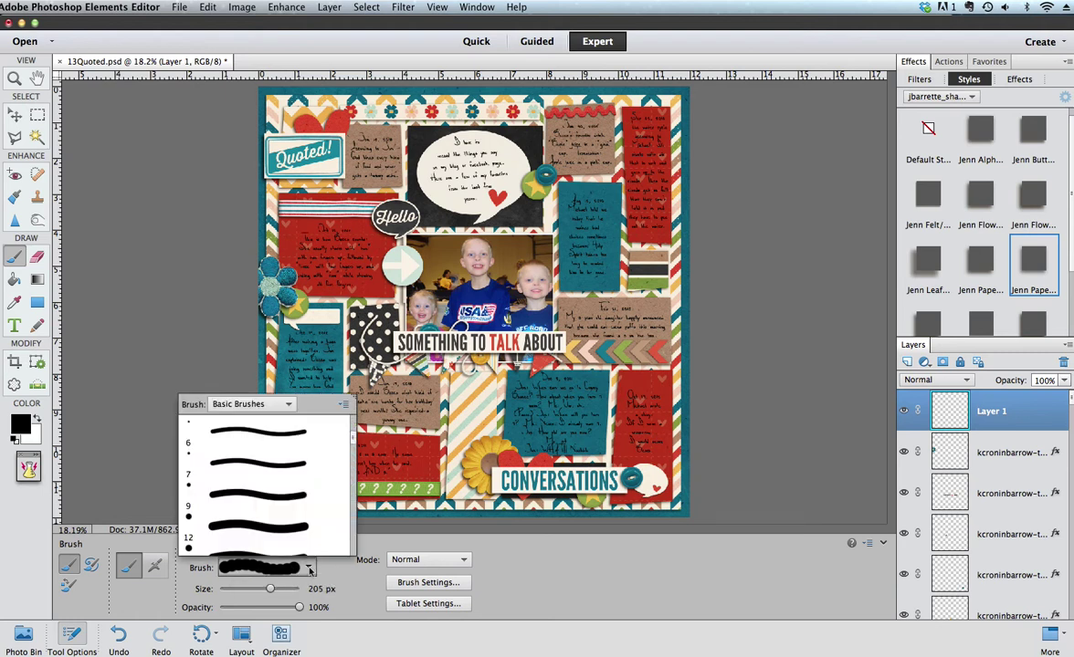
left_click(289, 405)
left_click(287, 406)
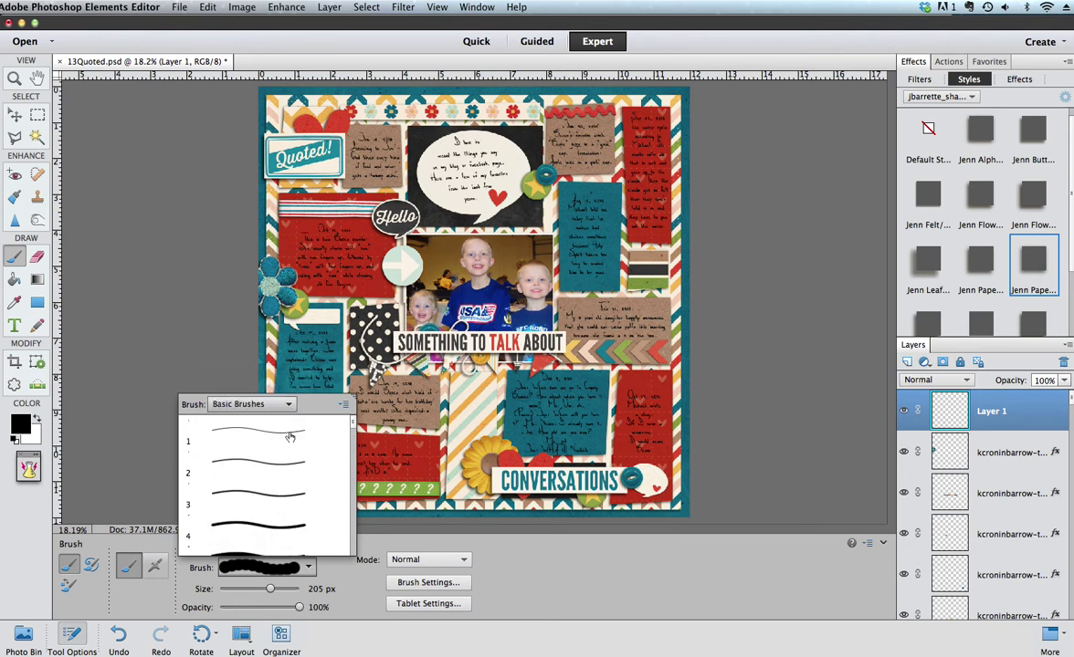
scroll(292, 534, "down", 1)
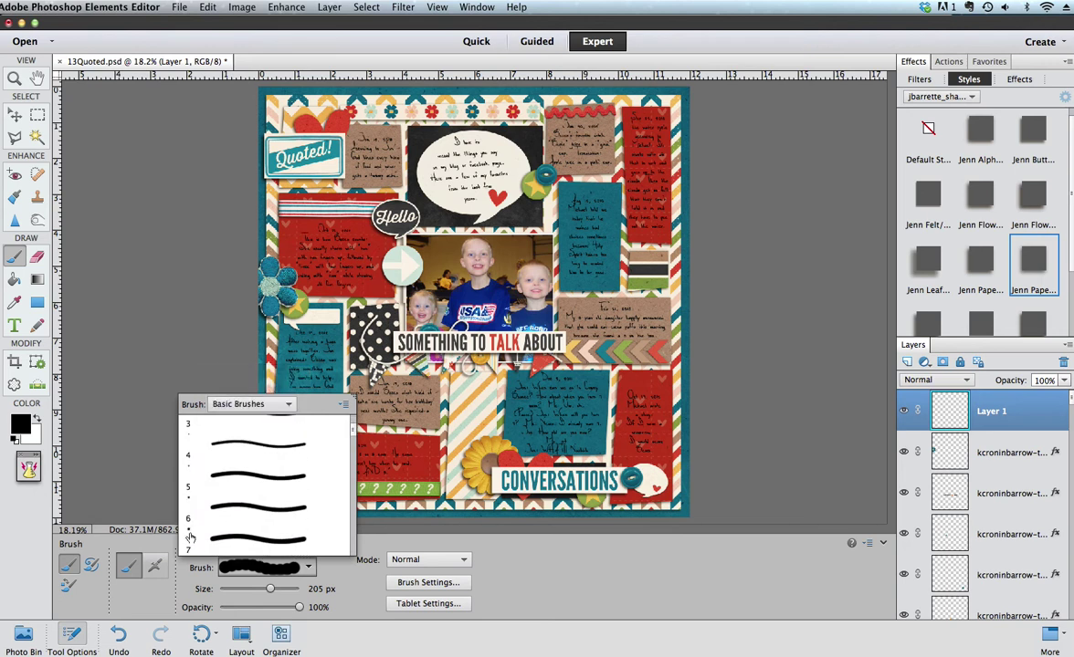
scroll(191, 537, "down", 2)
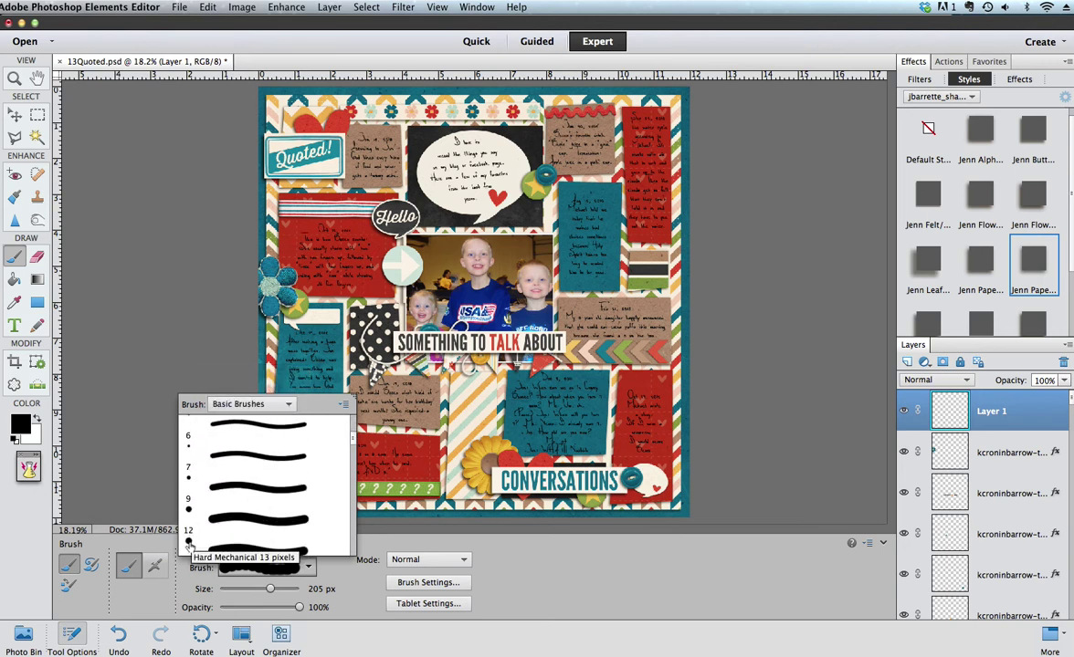
left_click(245, 550)
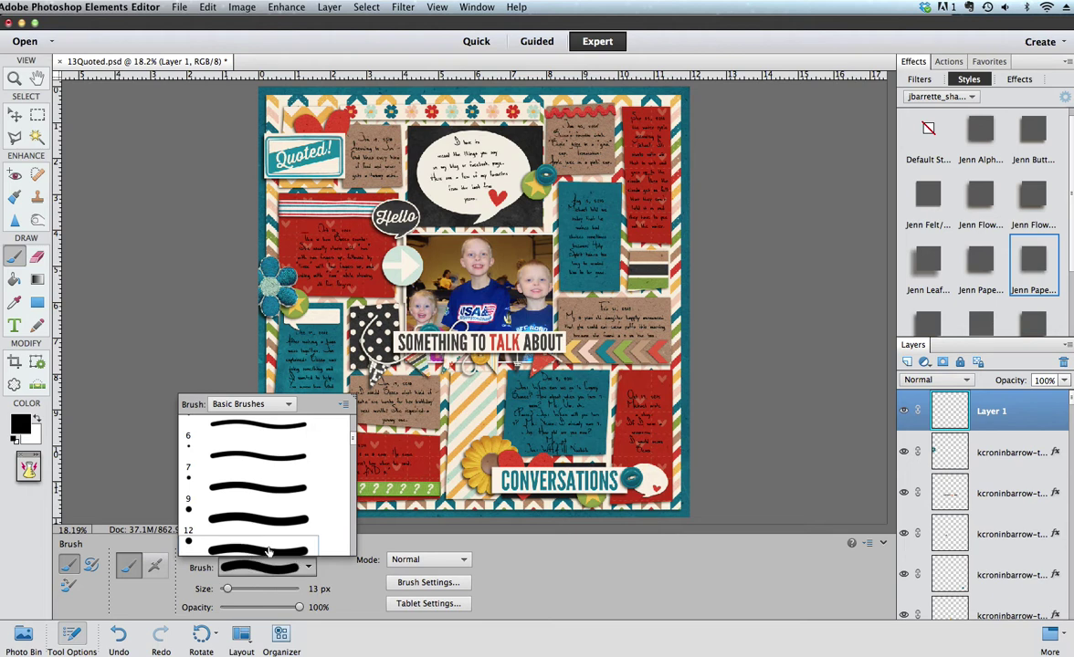
double_click(300, 552)
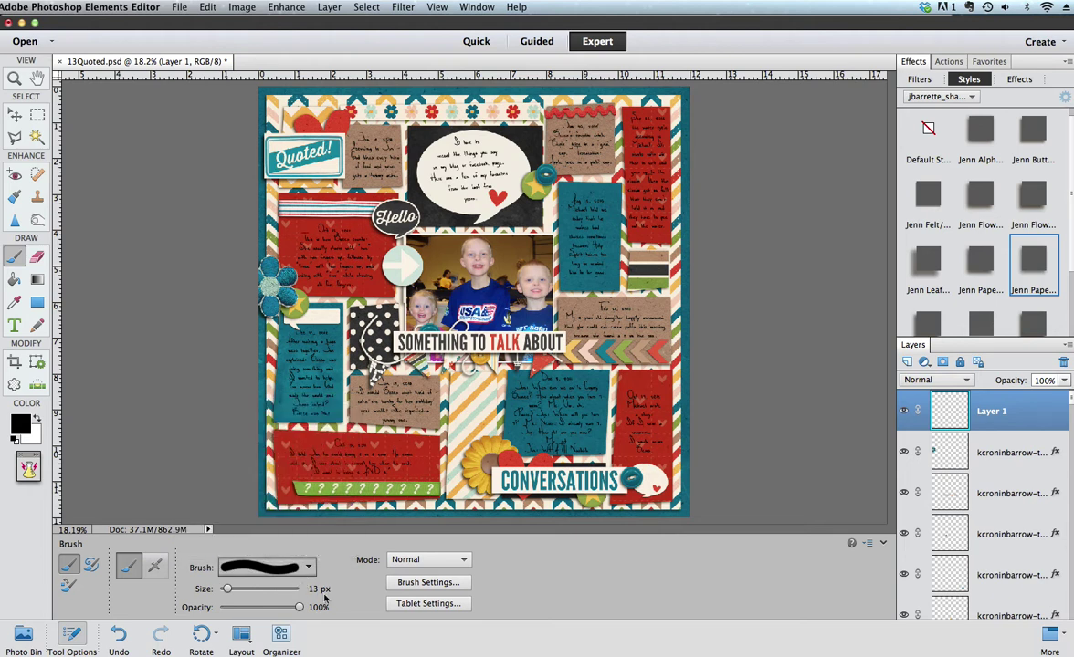
Set the brush size to 210 px
left_click_drag(226, 592, 248, 594)
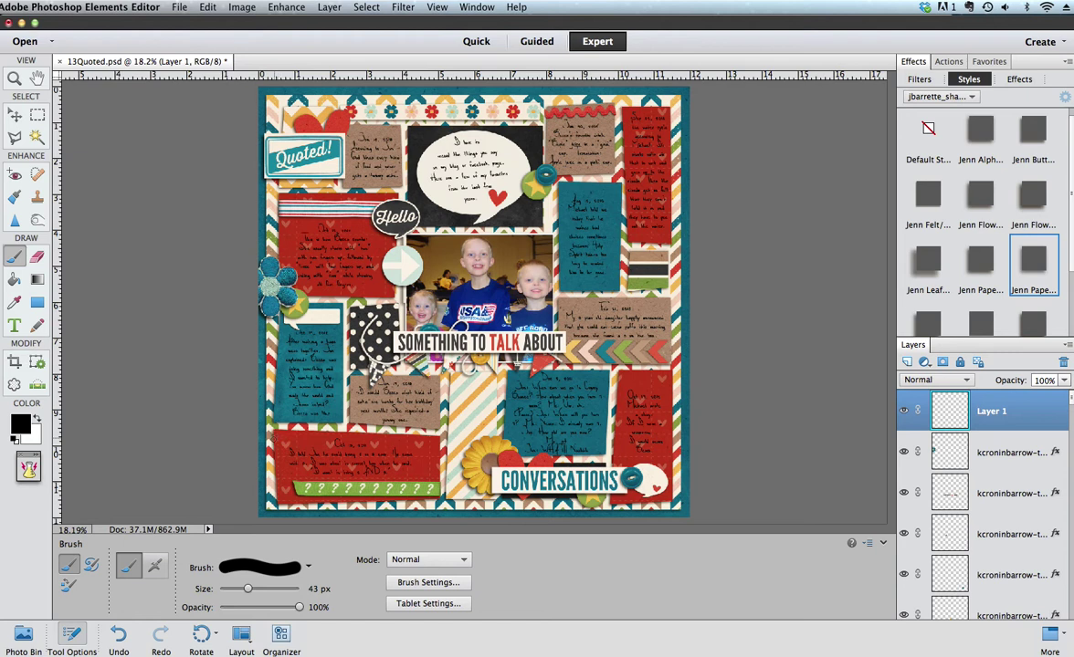
left_click_drag(249, 591, 271, 591)
left_click(315, 589)
double_click(313, 589)
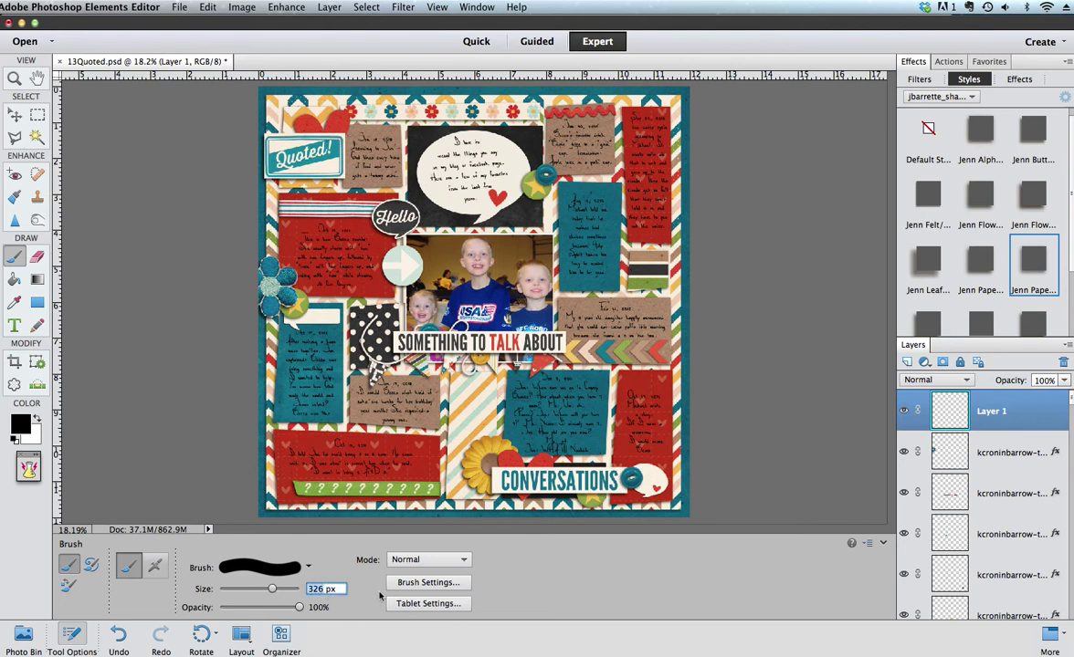
type("210")
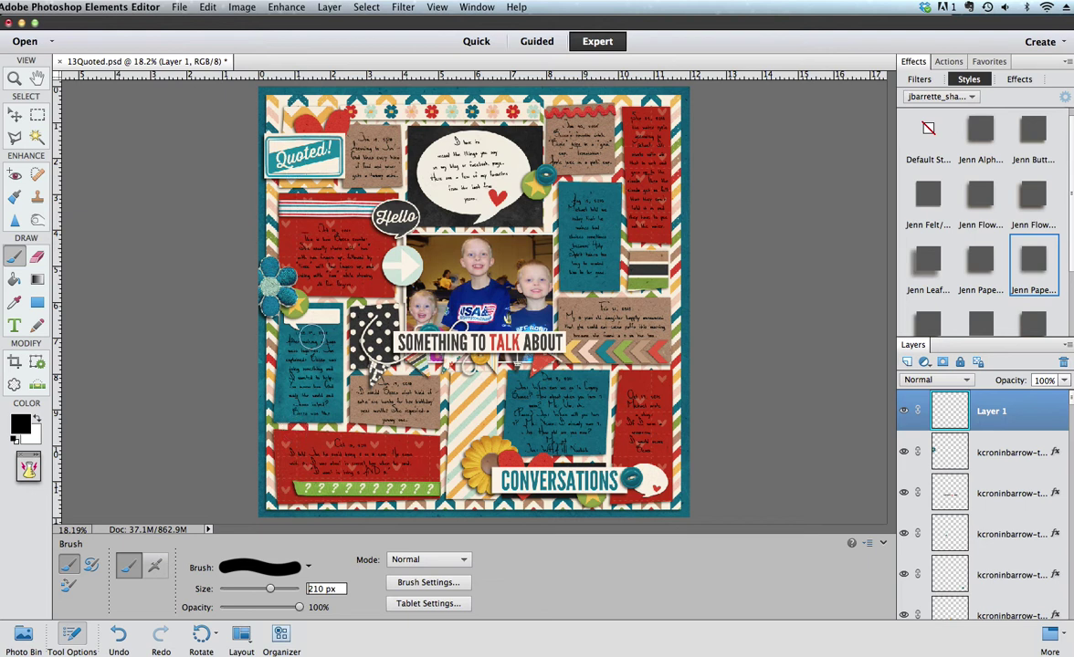
Try a brush spacing of 60% with a test stroke across the photo, and undo the stroke
left_click(431, 584)
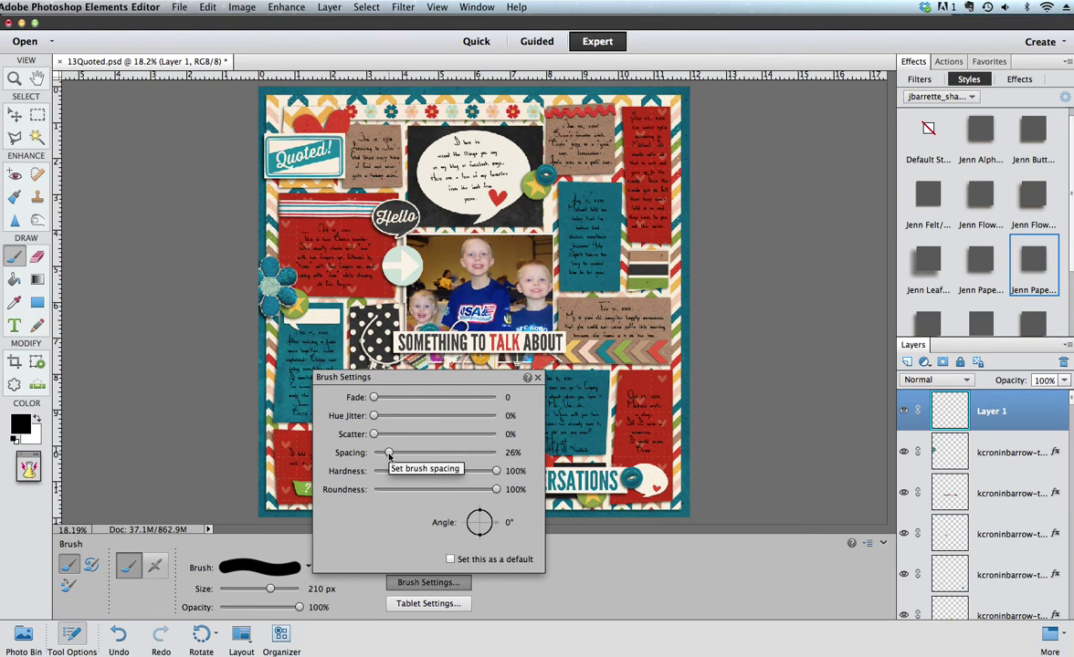
left_click_drag(389, 455, 413, 459)
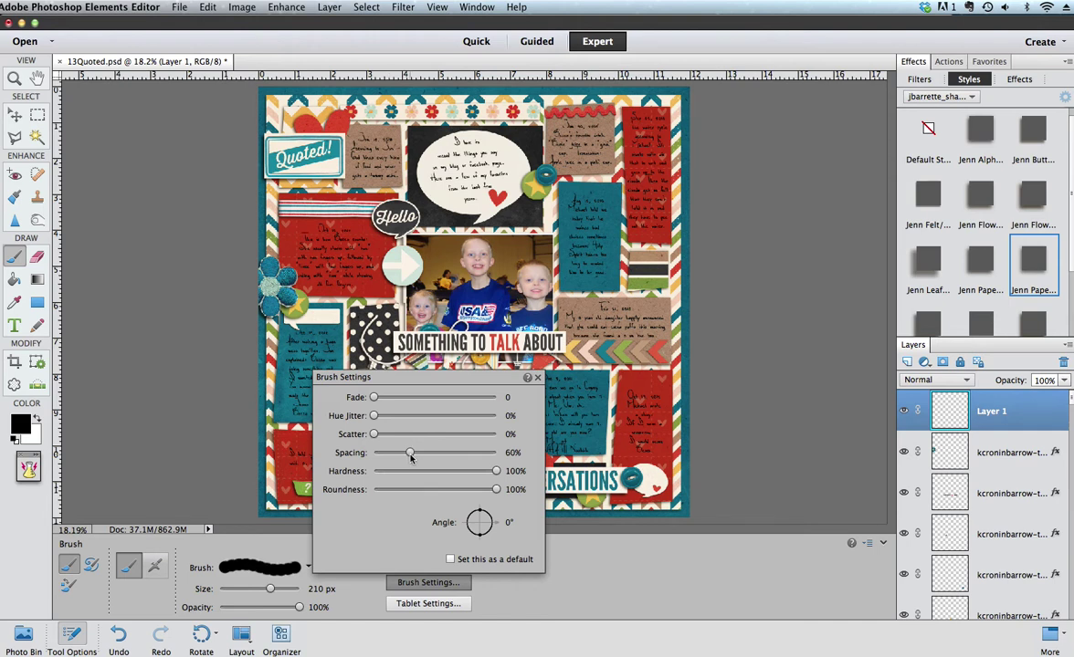
left_click(307, 236)
left_click_drag(308, 236, 548, 263)
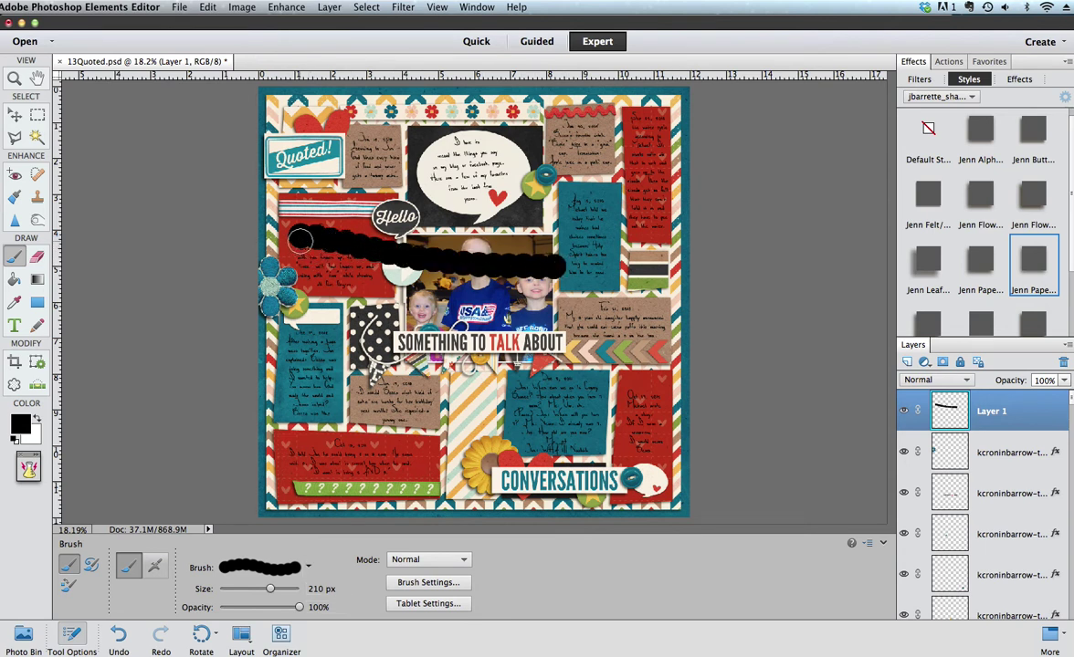
left_click_drag(287, 223, 344, 242)
left_click(208, 7)
left_click(214, 24)
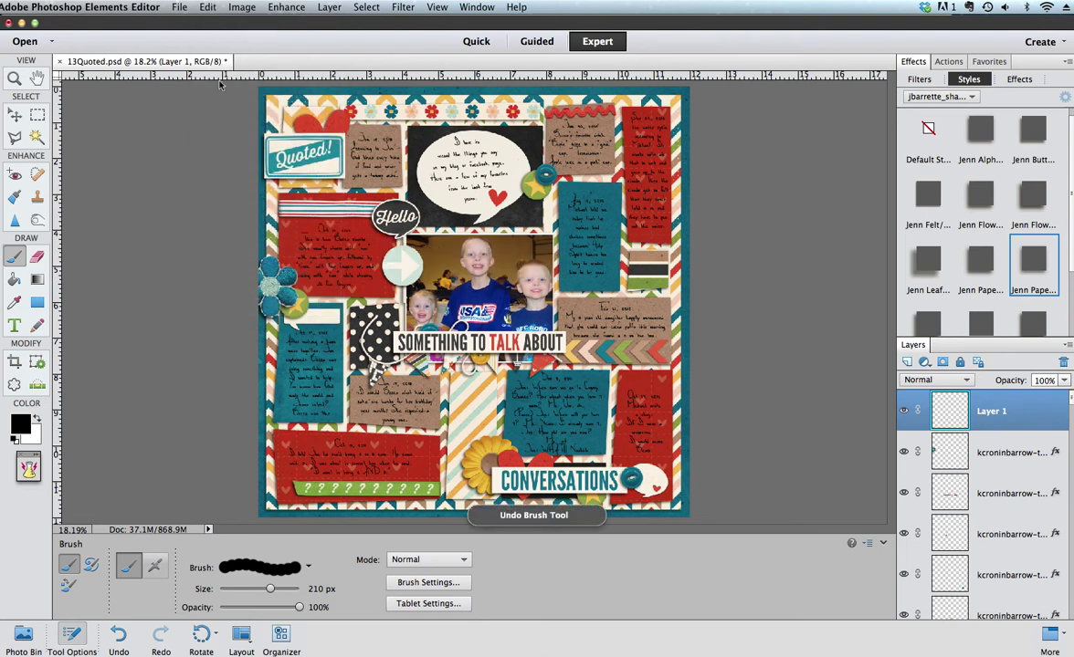
Try a brush spacing of 85% with a horizontal test stroke over the title strip, and undo the stroke
left_click(429, 582)
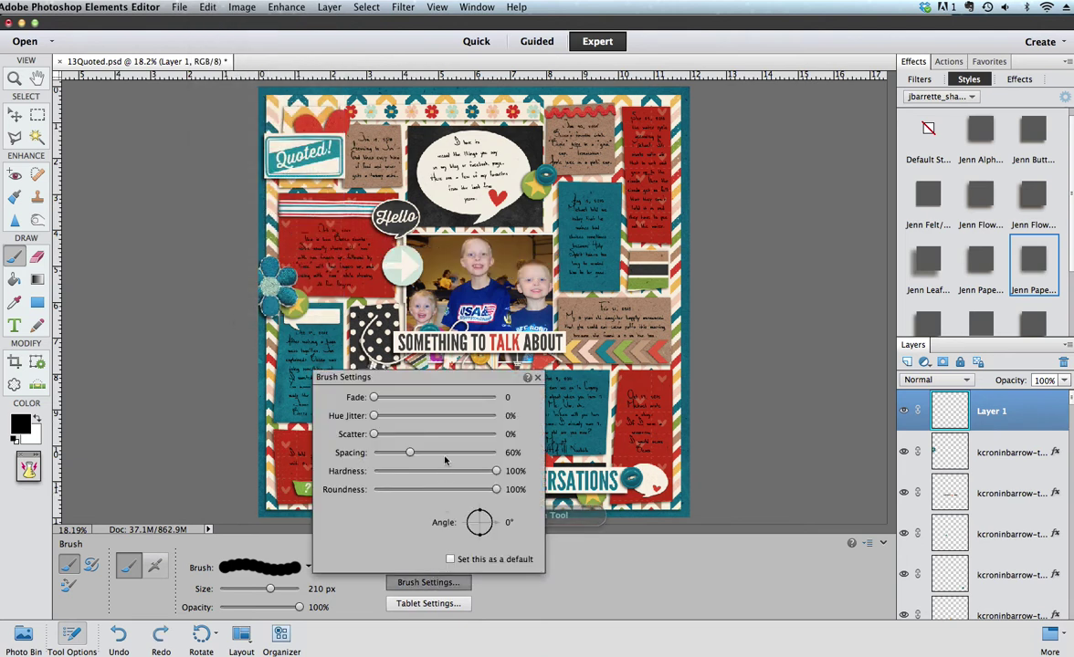
left_click_drag(412, 457, 426, 457)
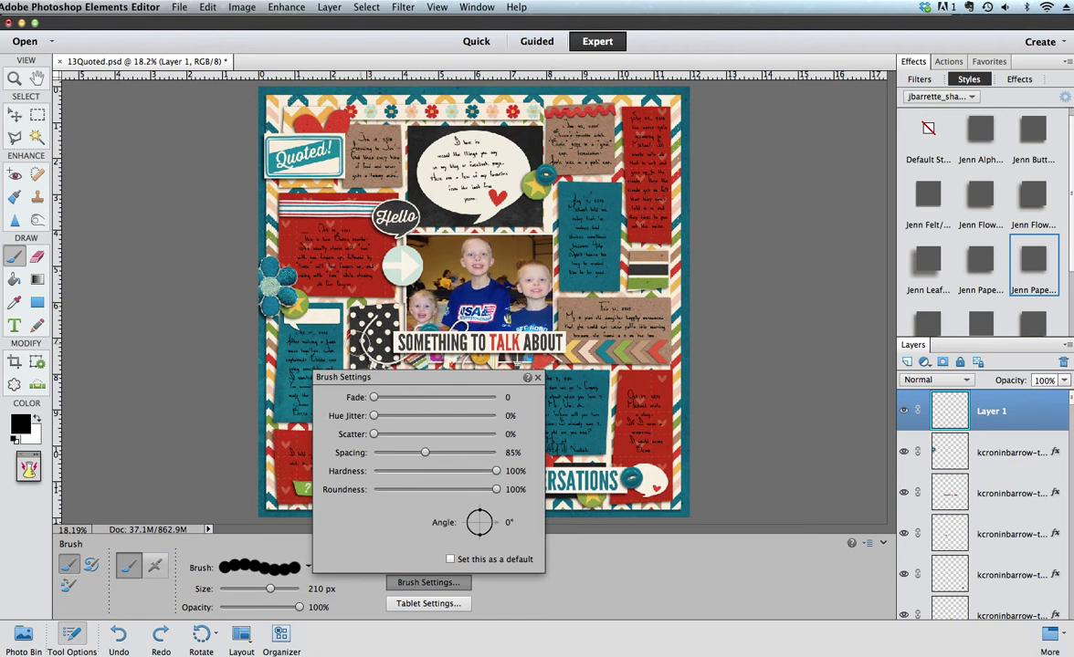
left_click(327, 343)
left_click_drag(325, 343, 517, 344)
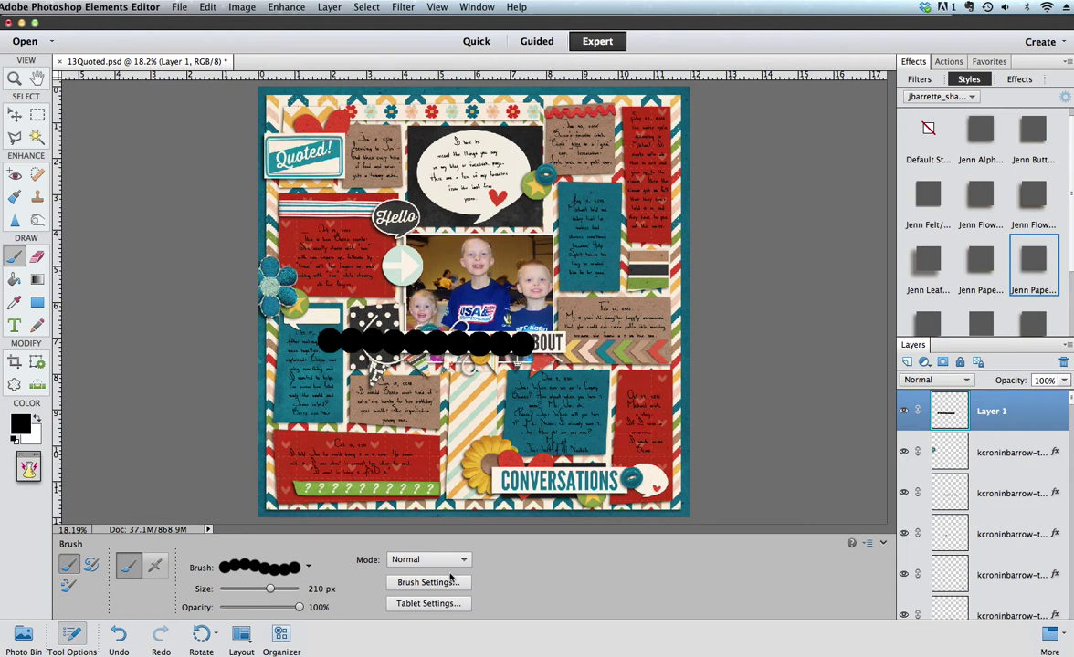
key("super+z")
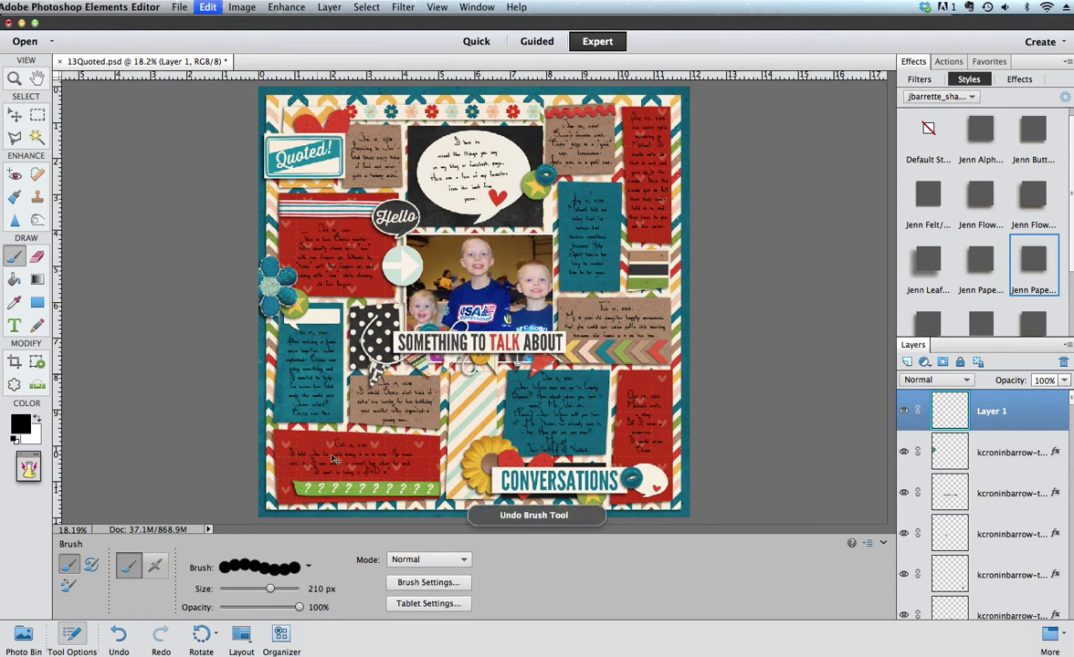
Fine-tune the brush spacing to about 81% in the brush settings
left_click(408, 582)
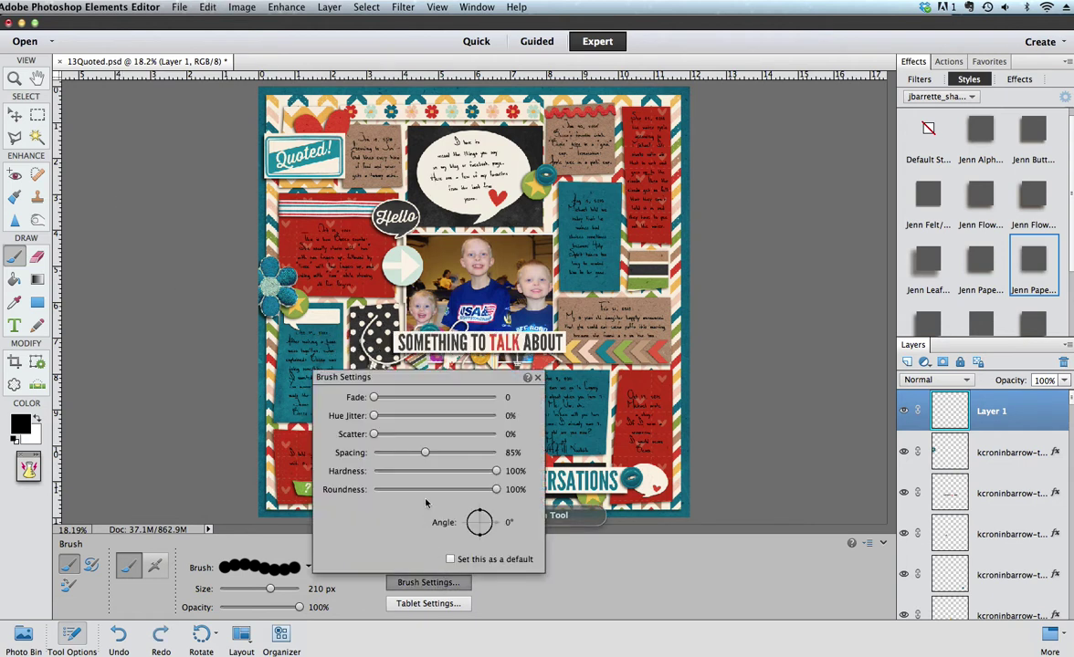
left_click_drag(426, 455, 423, 456)
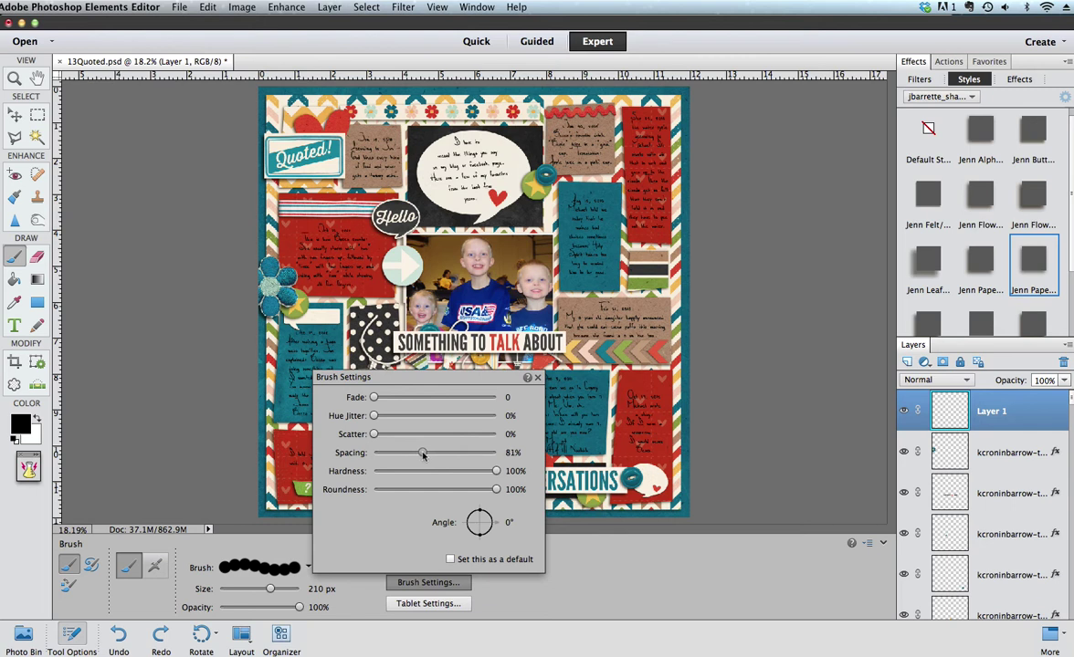
left_click(512, 453)
left_click(512, 453)
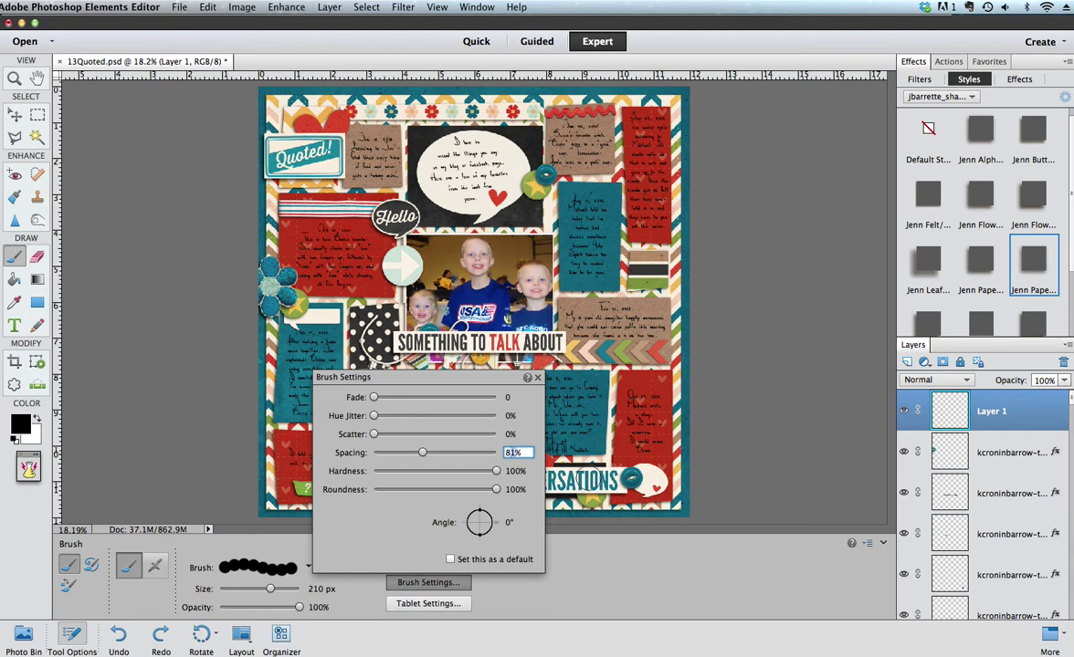
key("Down")
left_click(754, 244)
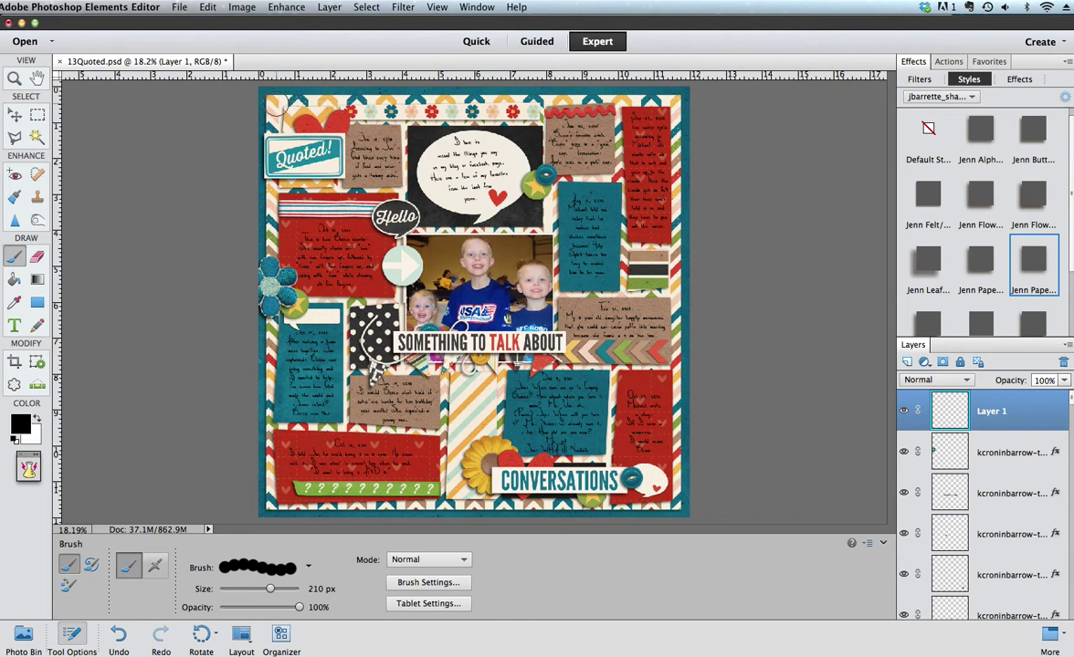
Paint a straight row of black scallops along the page's top edge and nudge it into position
left_click(277, 103)
left_click_drag(276, 103, 675, 103)
mouse_move(678, 105)
left_mouse_down()
mouse_move(618, 96)
mouse_move(668, 104)
left_mouse_up()
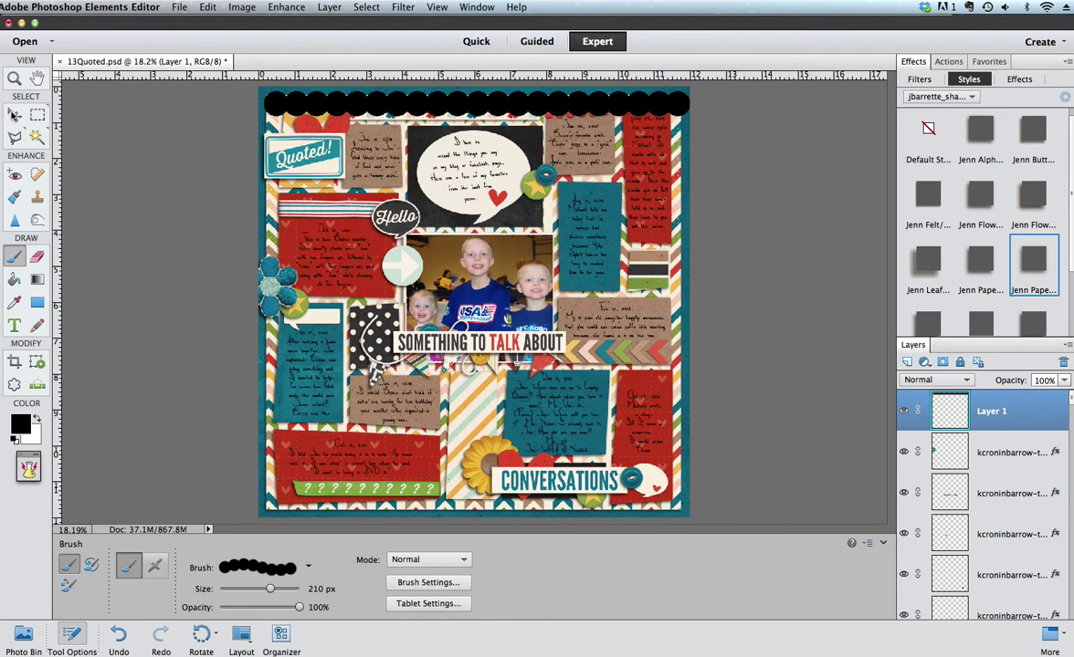
left_click(15, 114)
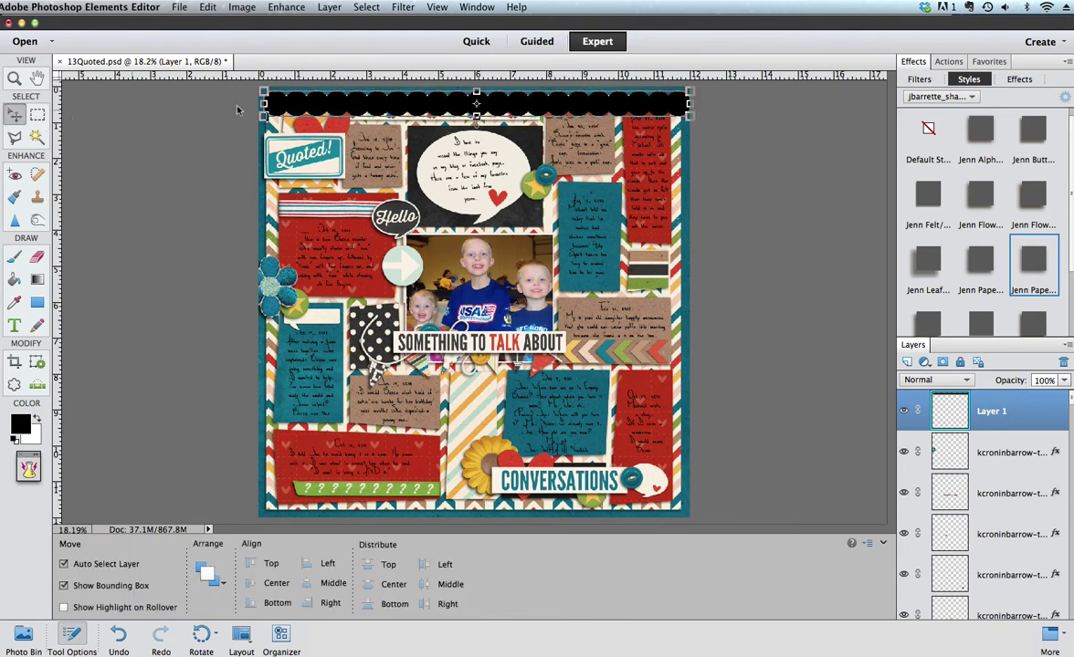
left_click(284, 108)
left_click_drag(284, 108, 283, 107)
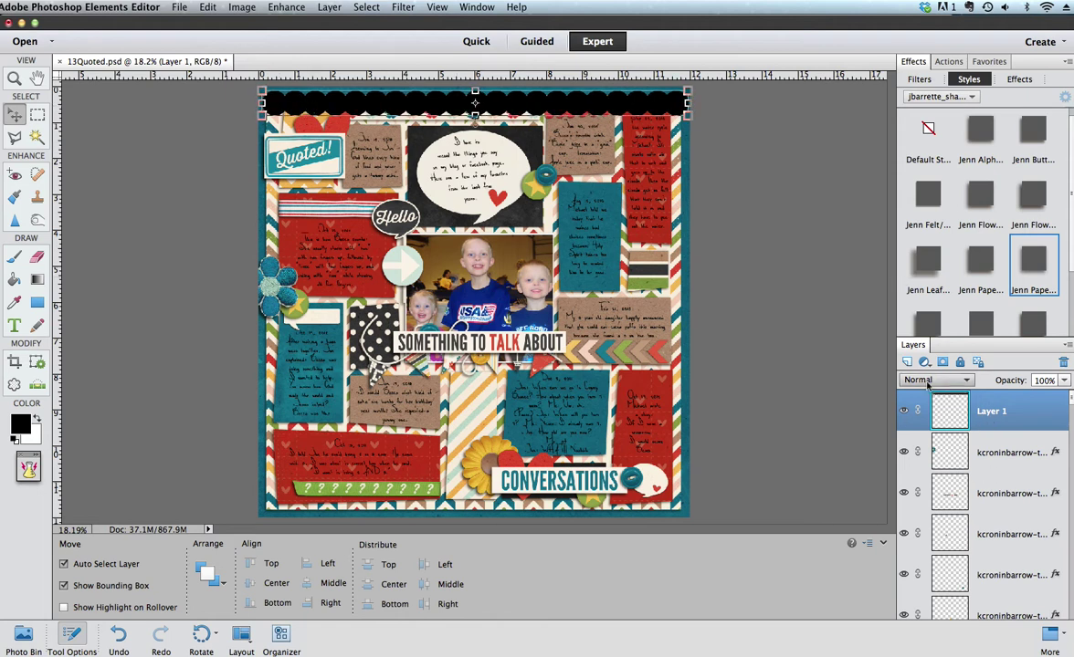
Add a new blank layer above the scallop row and activate the Brush tool for painting on it
left_click(907, 362)
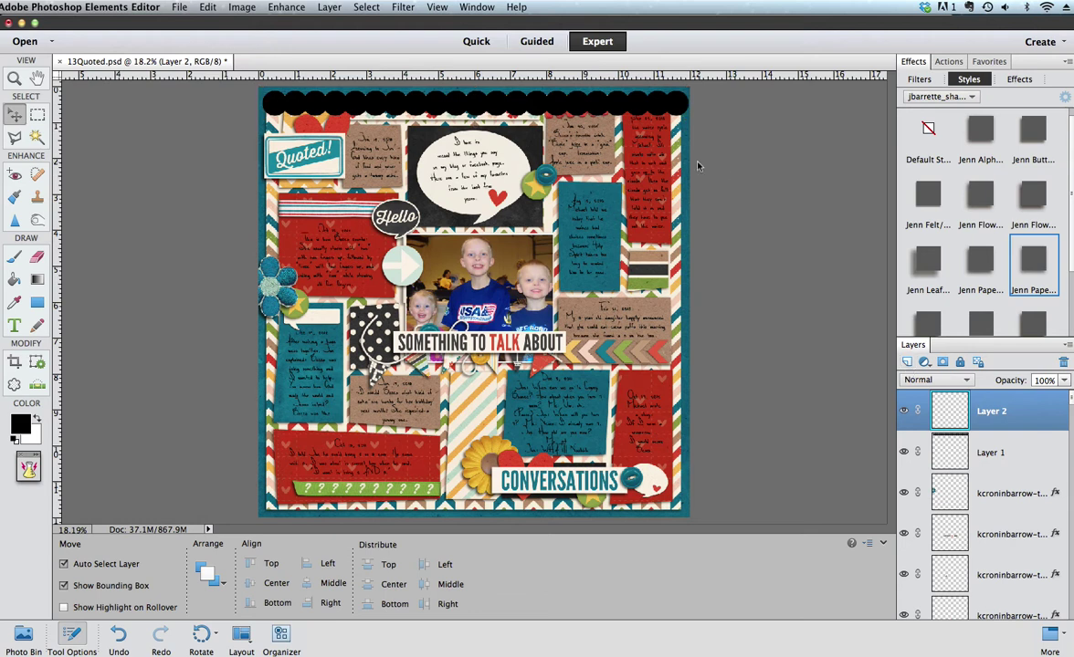
left_click(15, 257)
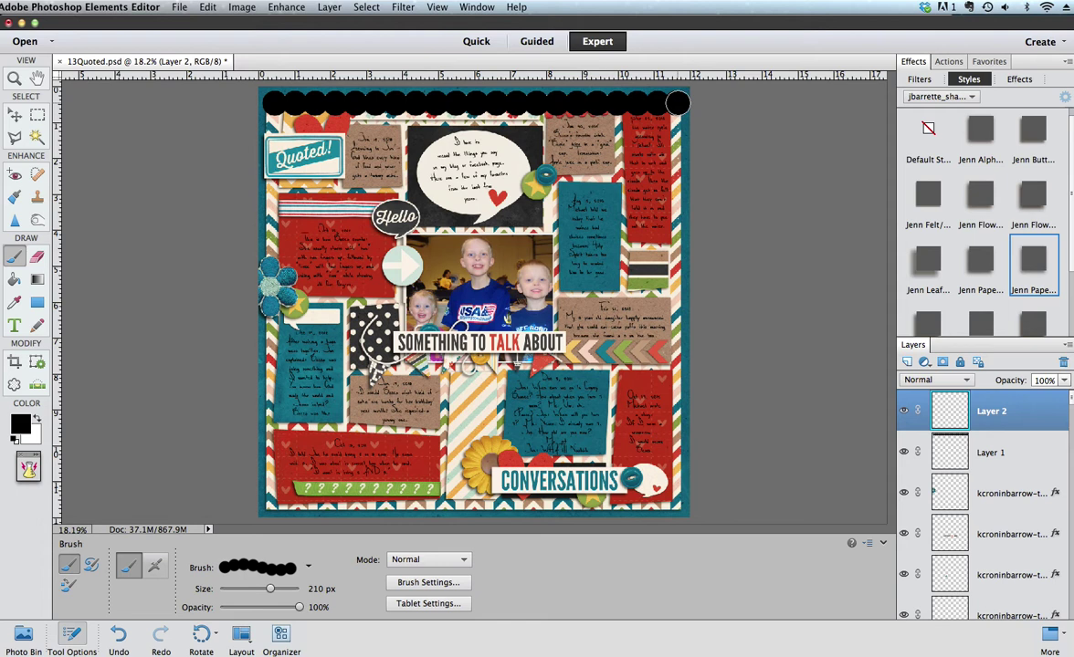
Try a straight column of black scallops down the page's right edge and undo the stroke
mouse_move(677, 103)
left_mouse_down()
mouse_move(683, 247)
mouse_move(668, 424)
mouse_move(677, 523)
left_mouse_up()
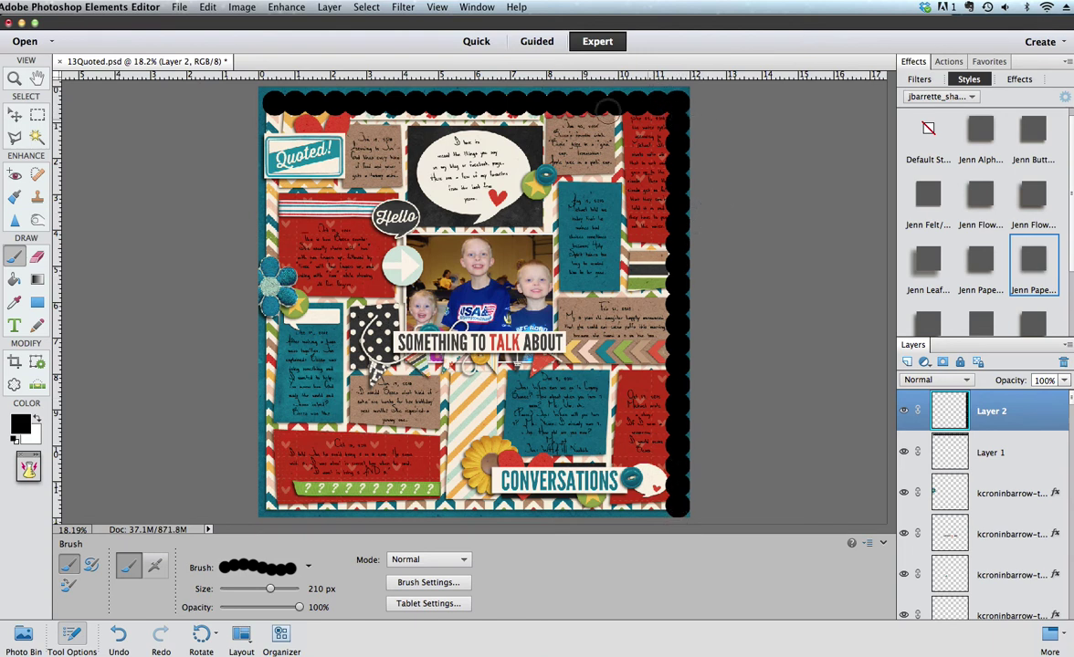
left_click(209, 9)
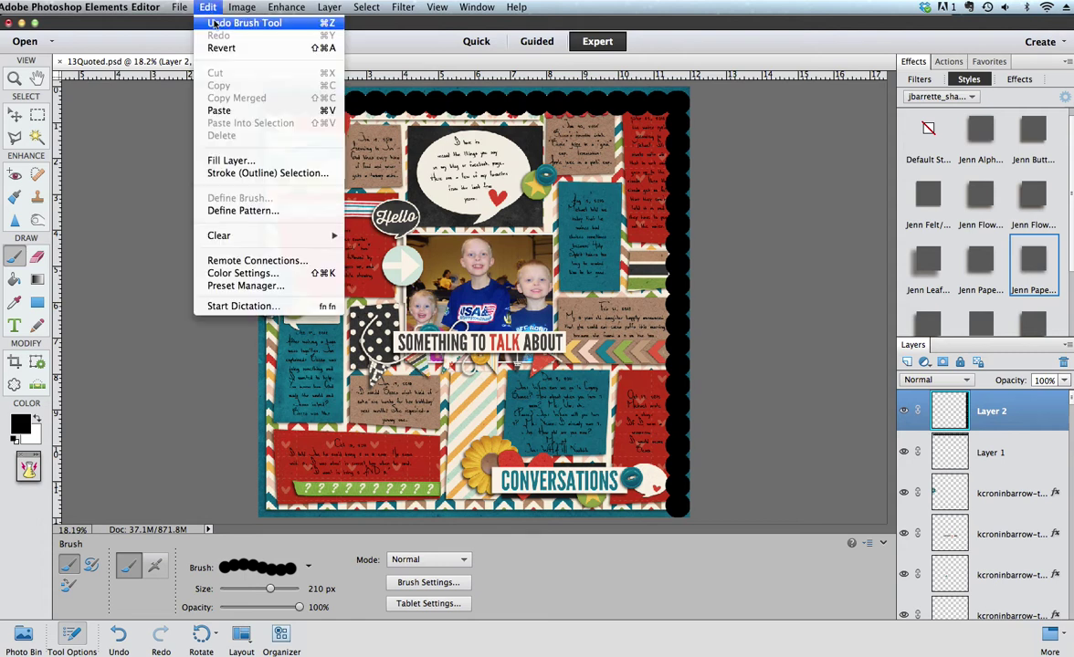
left_click(214, 22)
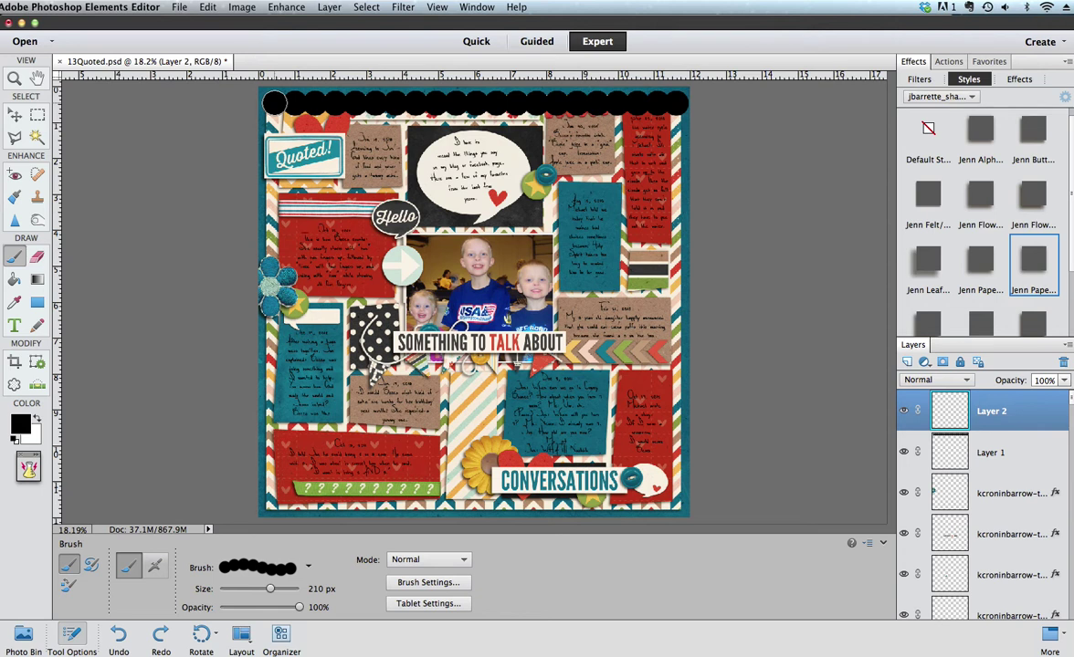
Paint a straight column of black scallops down the page's left edge on the new layer
left_click_drag(274, 103, 275, 511)
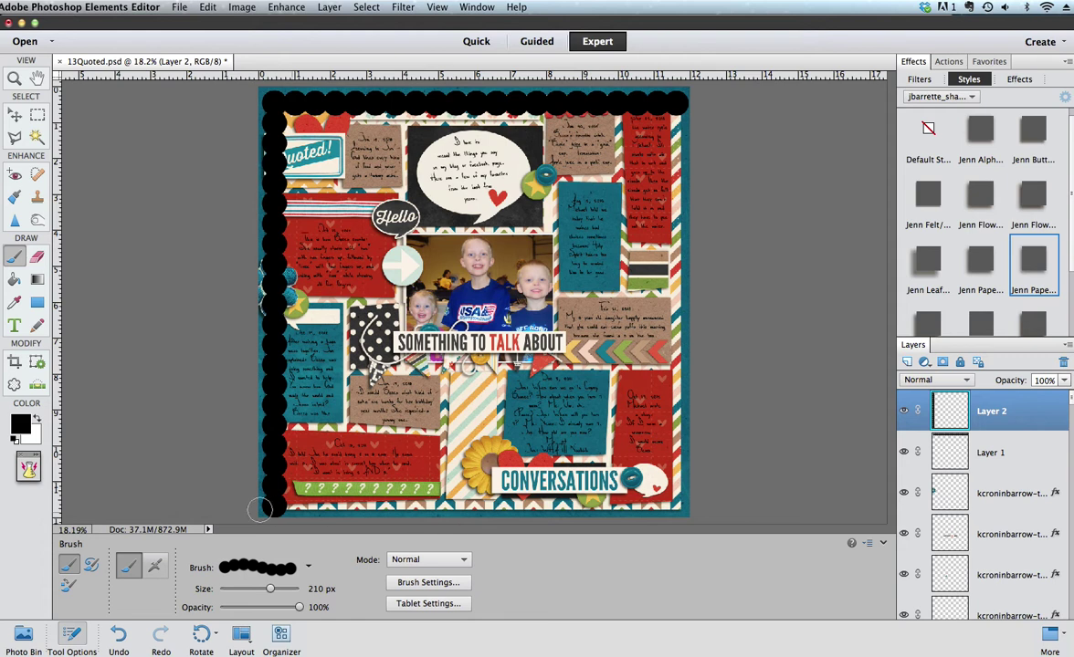
Duplicate both scallop layers, Layer 1 and Layer 2, together within the same document
left_click(999, 456, "shift")
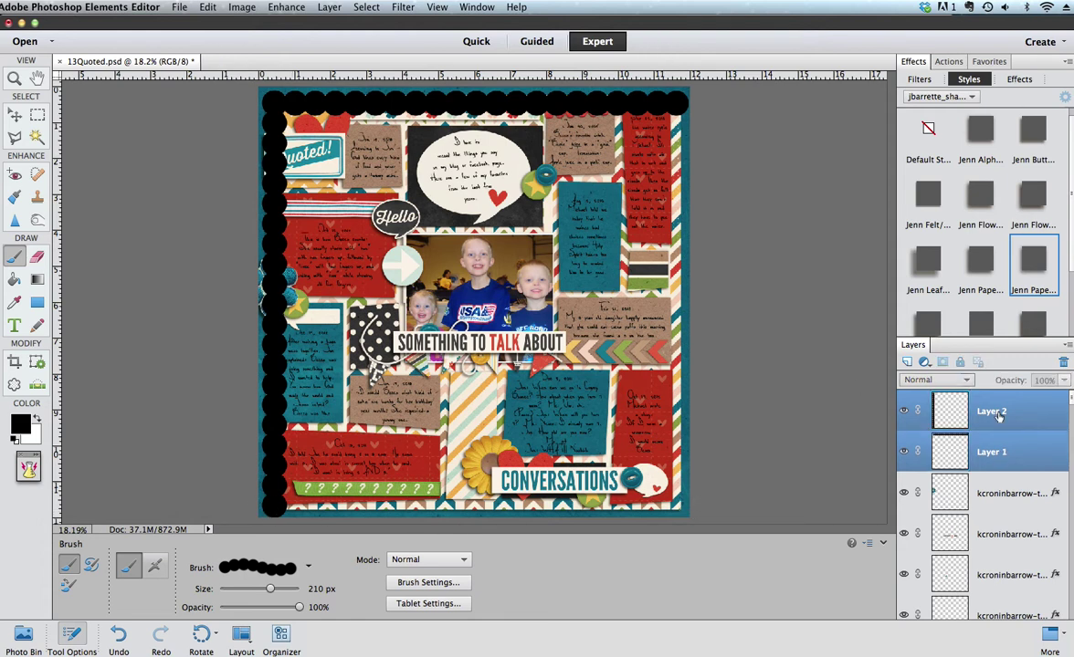
left_click(999, 415)
left_click(999, 455, "shift")
left_click(328, 7)
left_click(315, 34)
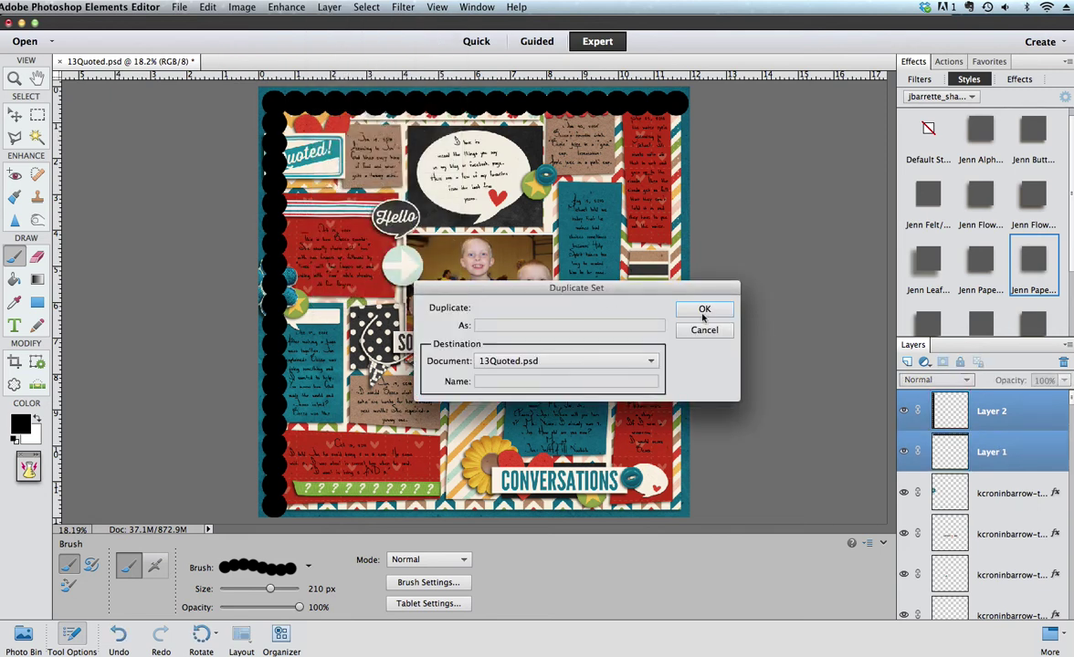
left_click(703, 312)
Rotate the duplicated scallop layers 180° onto the page's bottom and right edges, and dismiss the system warning
left_click(250, 9)
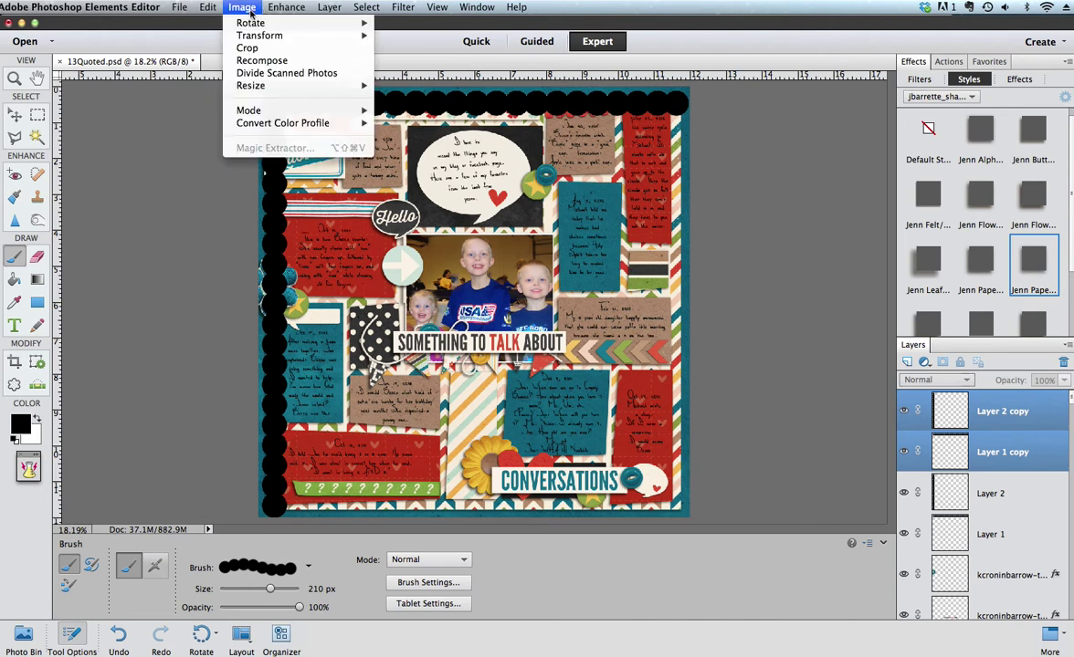
mouse_move(264, 23)
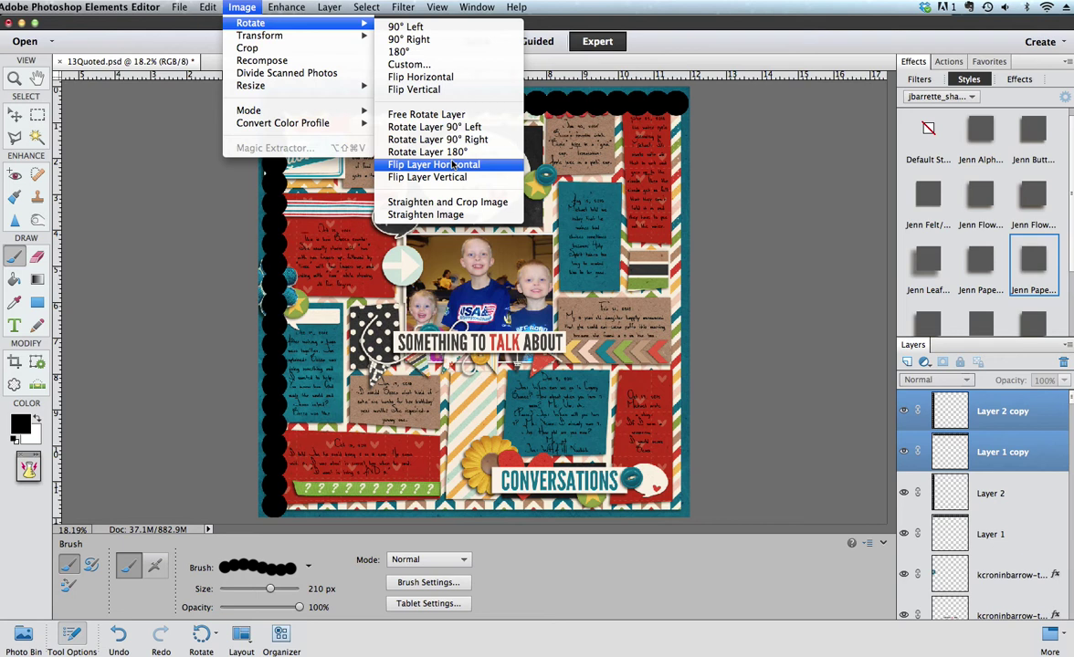
left_click(425, 152)
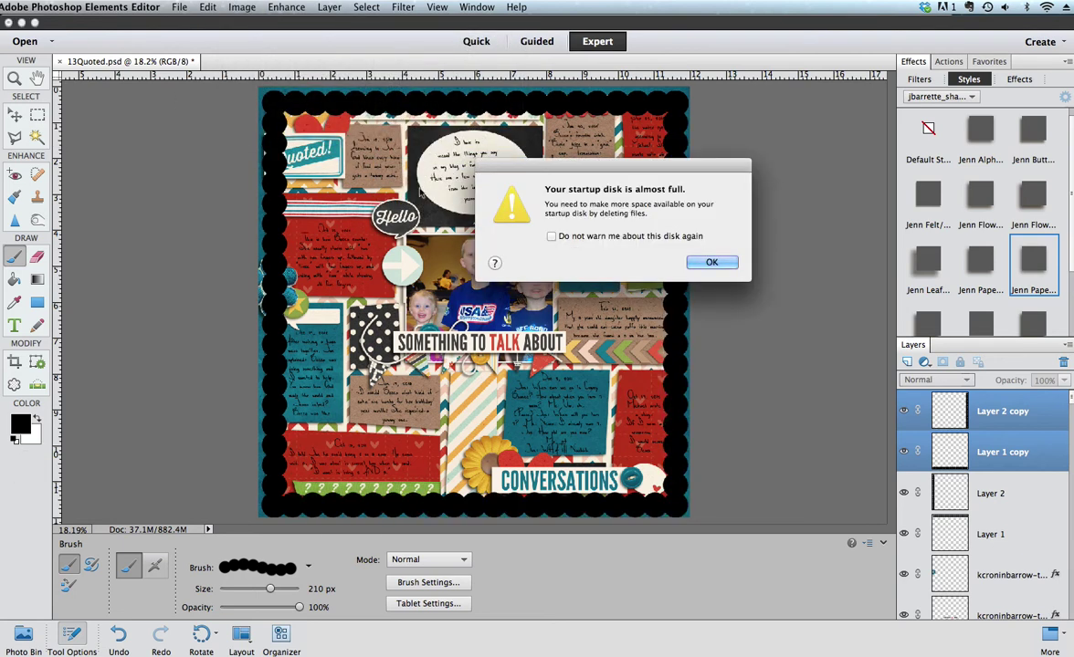
key("Return")
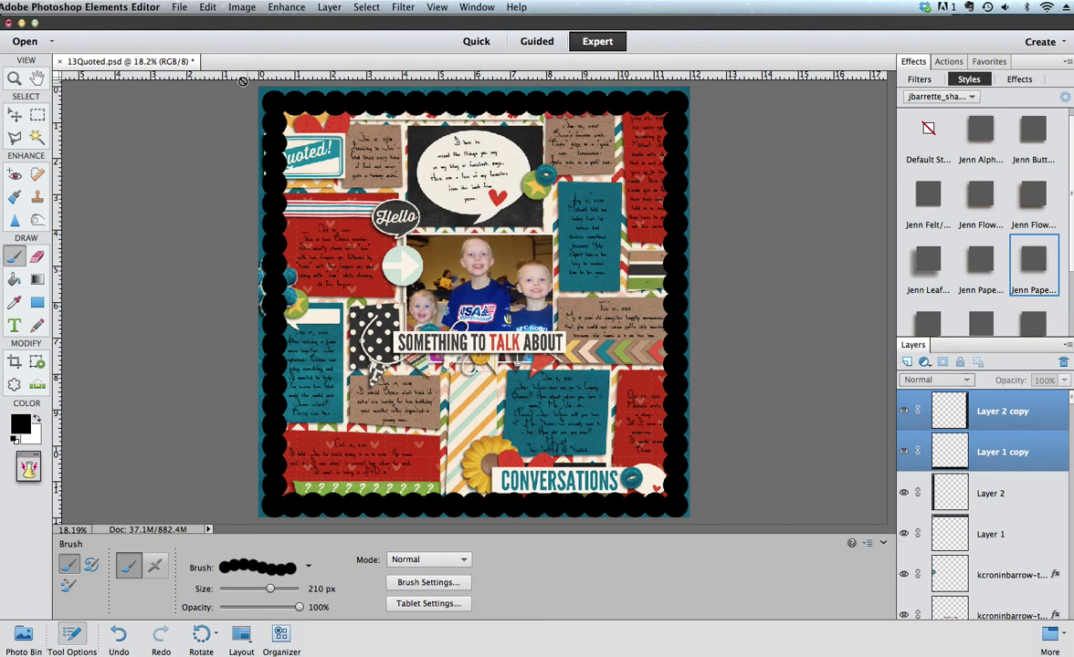
Shift the right scallop column slightly right and down to line up with the top row at the page's upper-right corner
key("v")
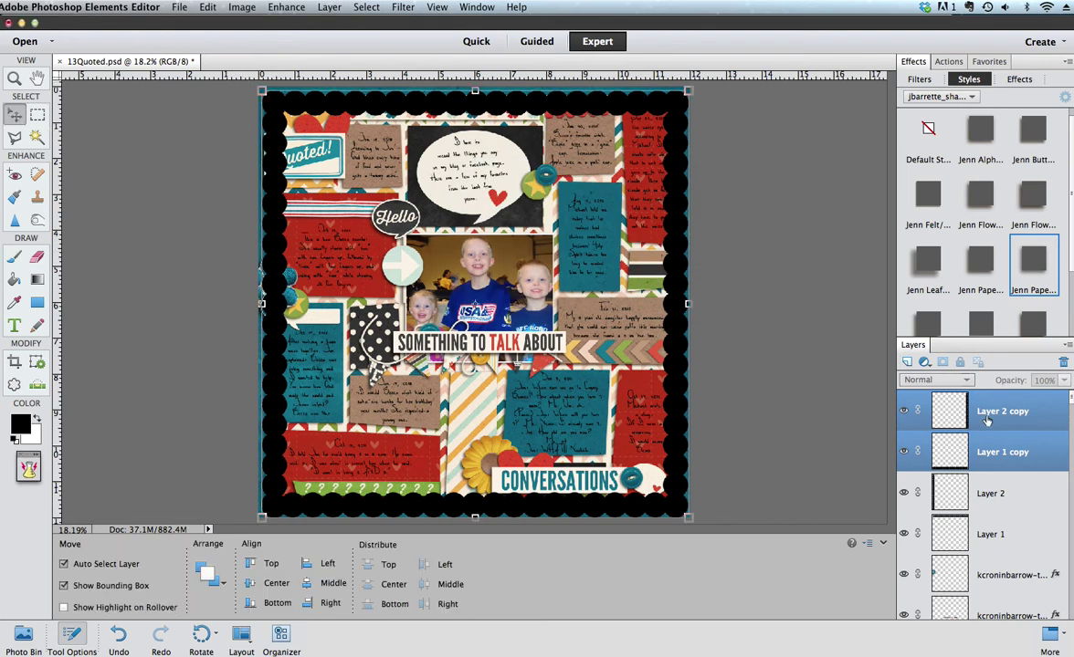
left_click(990, 493)
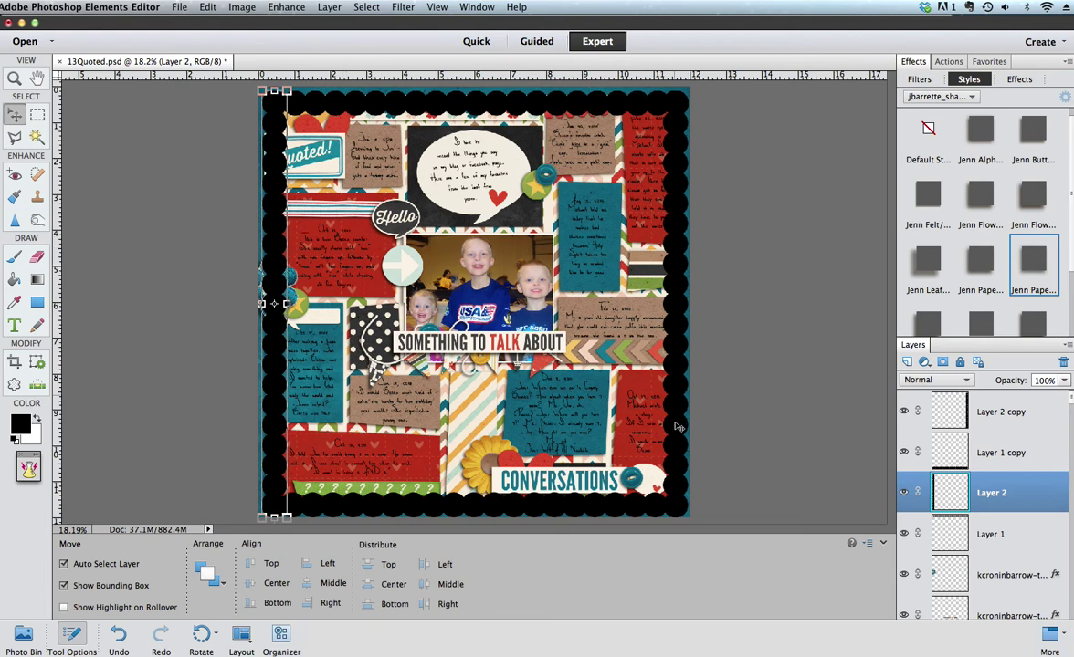
left_click(14, 79)
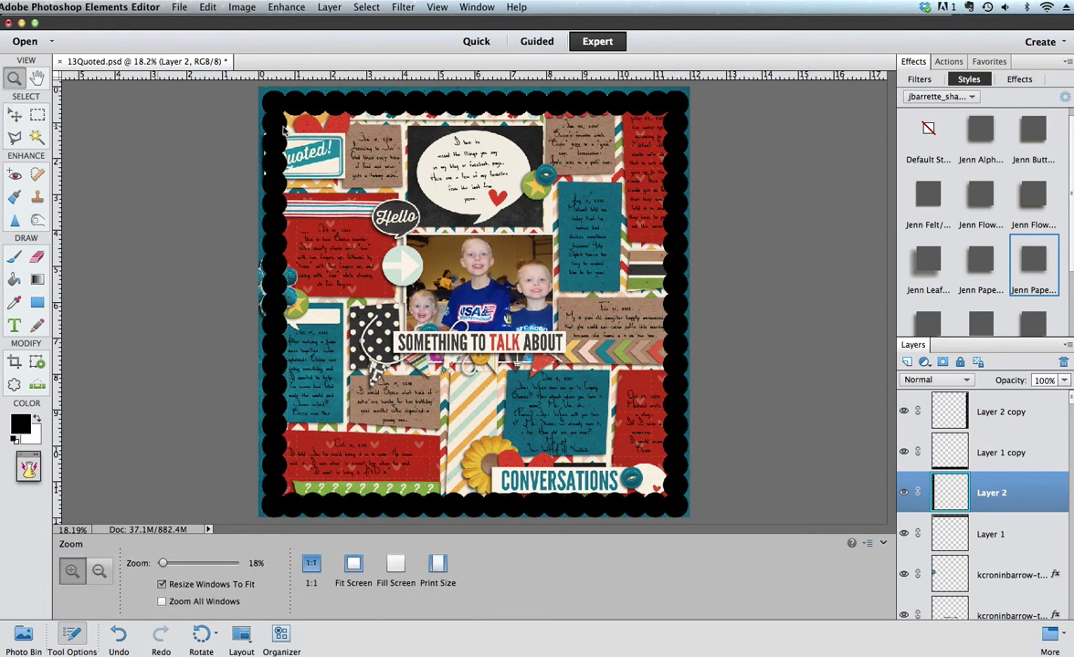
left_click(317, 122)
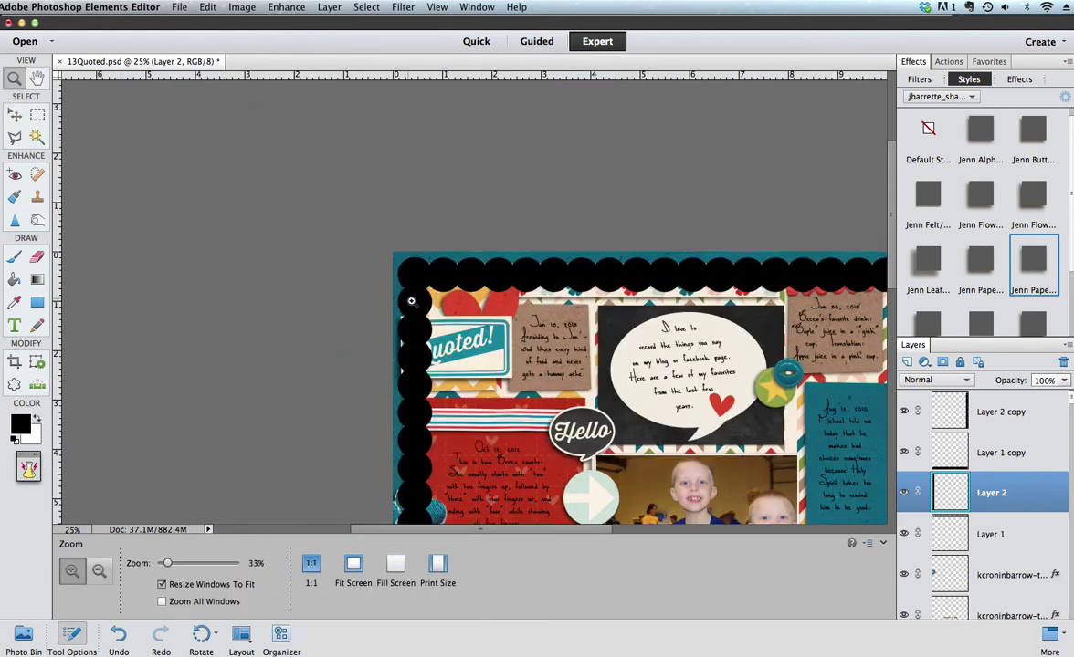
left_click(380, 278)
left_click_drag(450, 542, 667, 541)
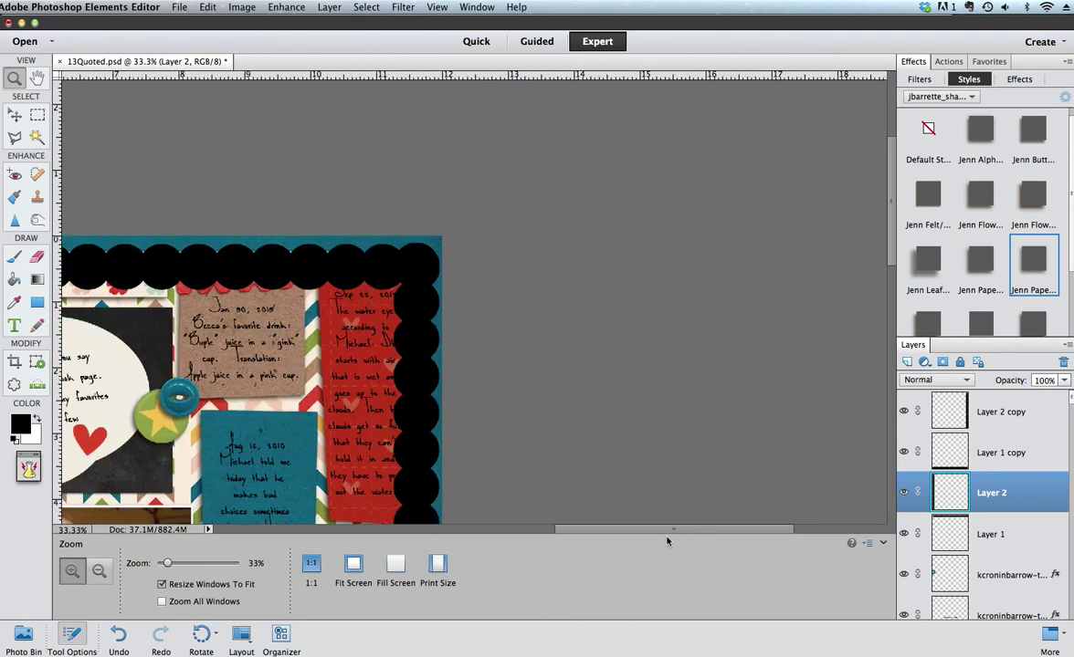
left_click(15, 115)
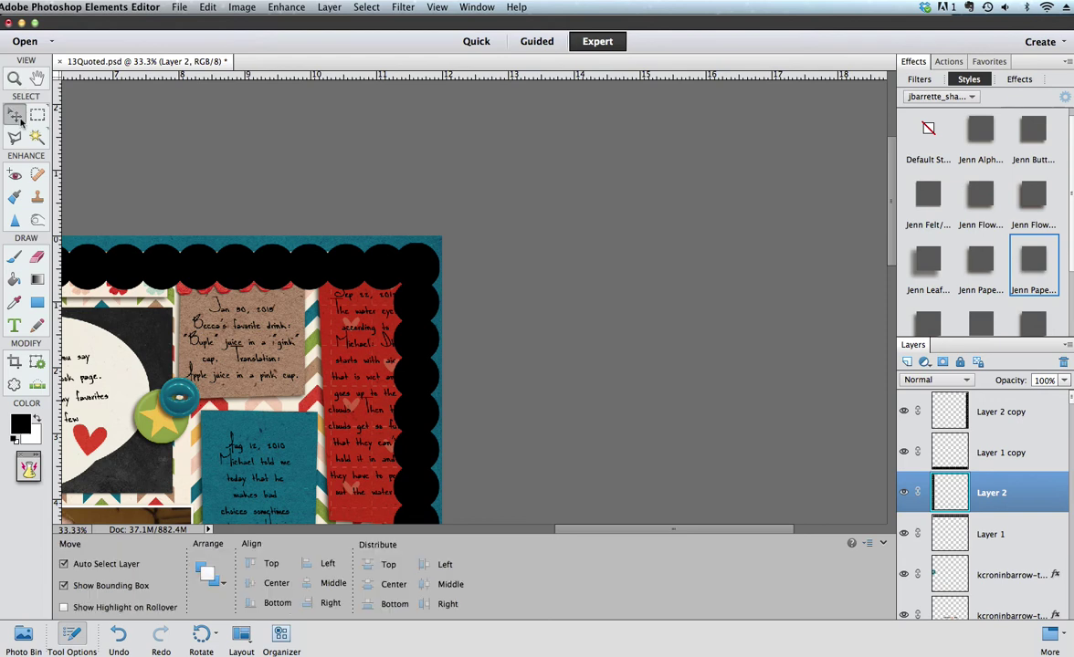
left_click(398, 312)
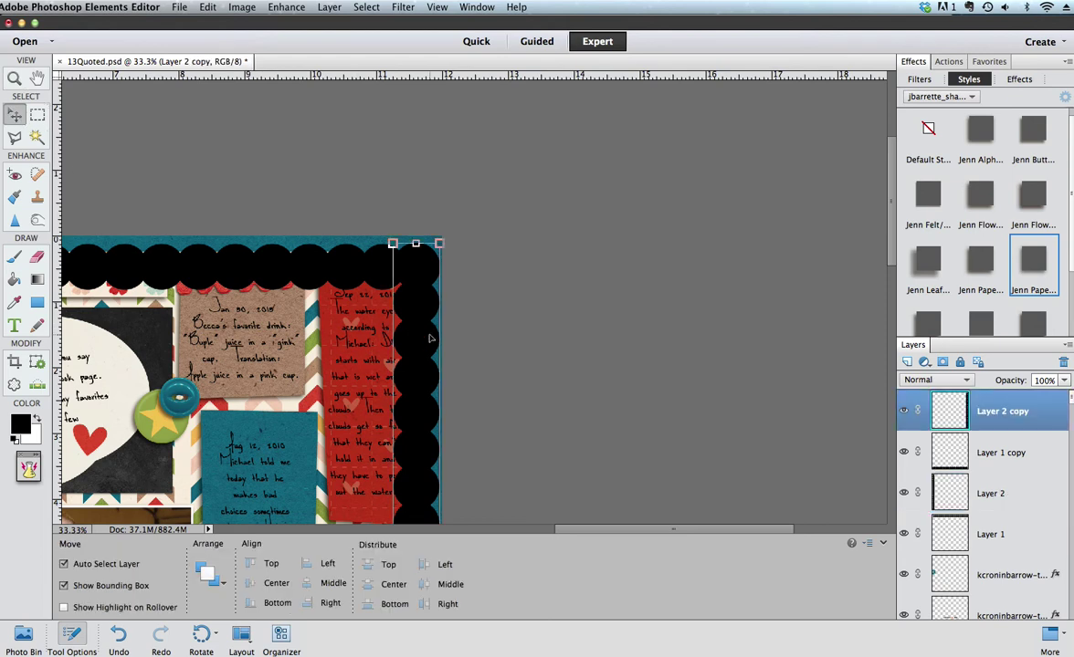
left_click_drag(430, 339, 440, 343)
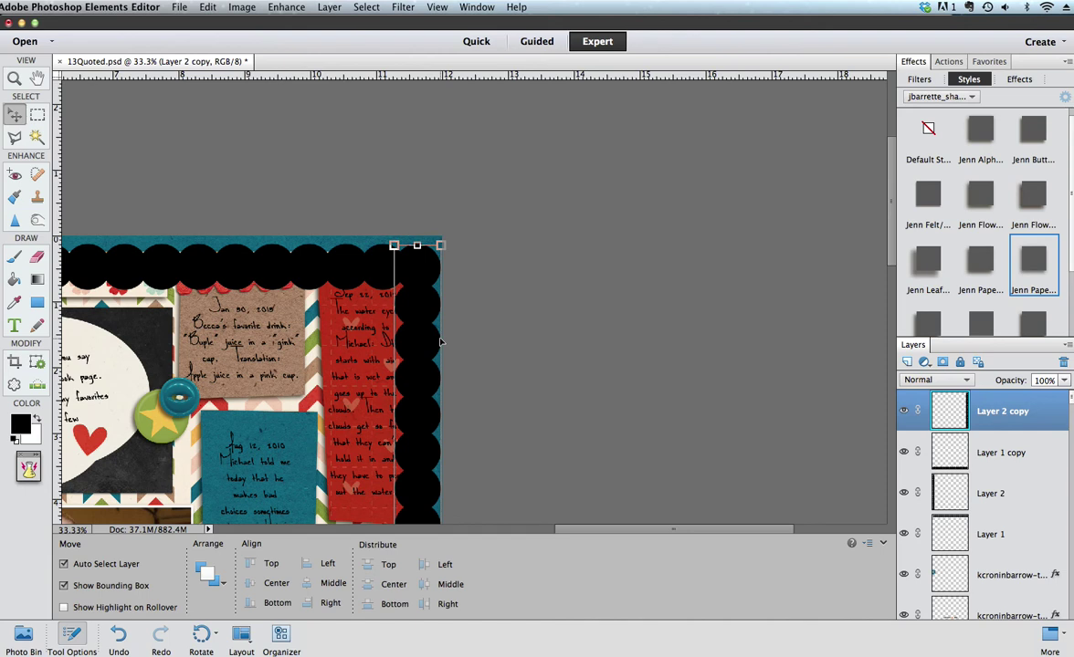
Select the bottom scallop row and check its alignment along the page's lower edge
scroll(446, 340, "down", 10)
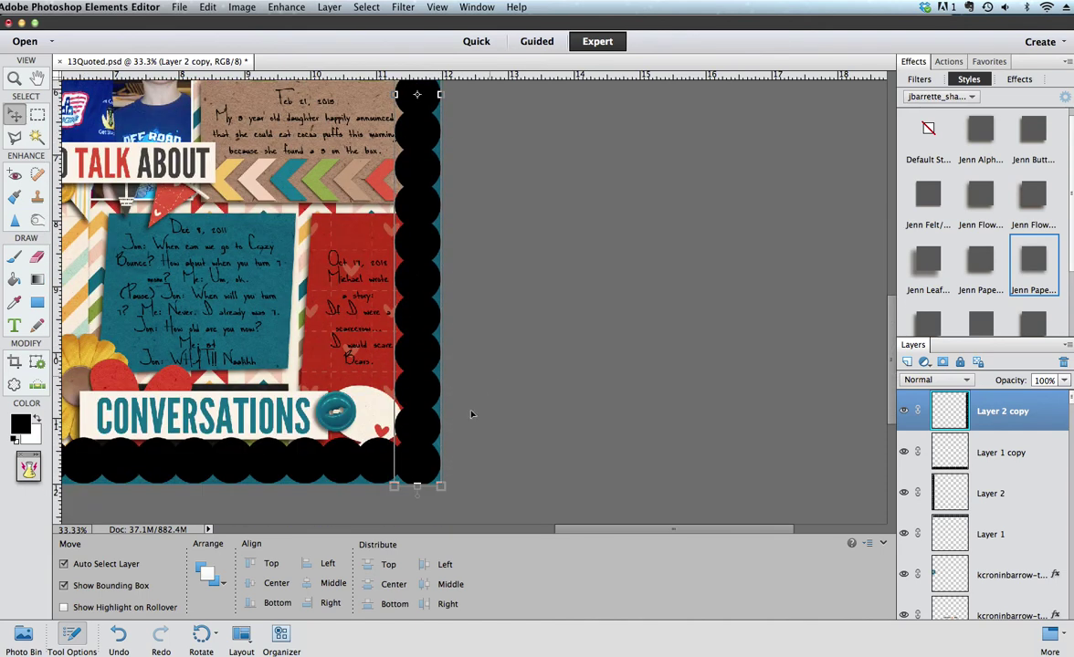
left_click(371, 462)
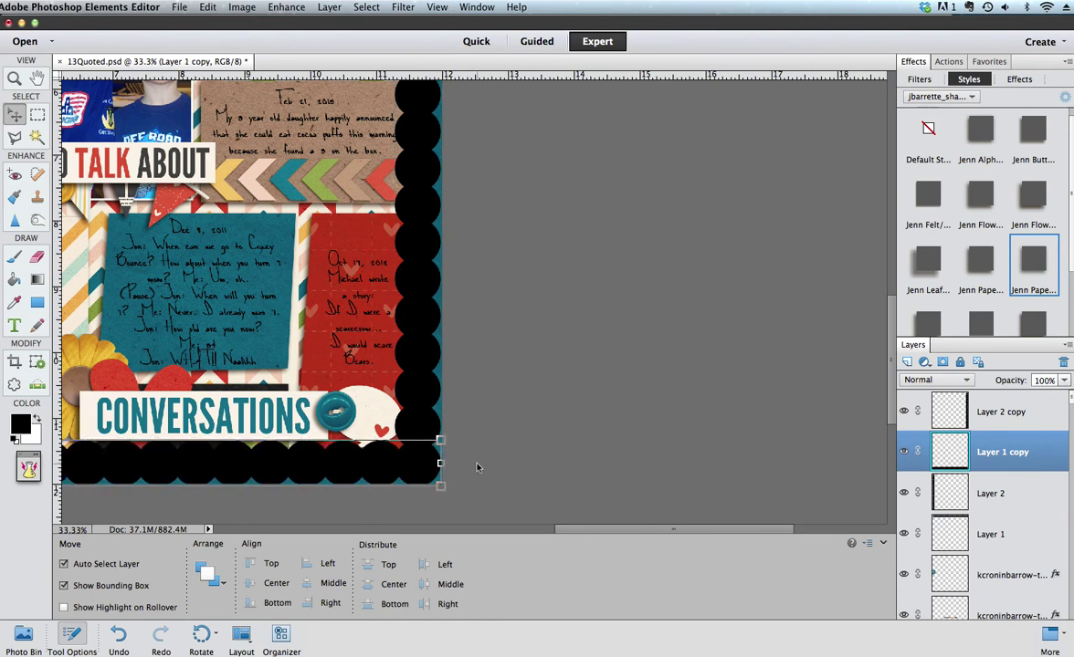
left_click_drag(582, 533, 491, 536)
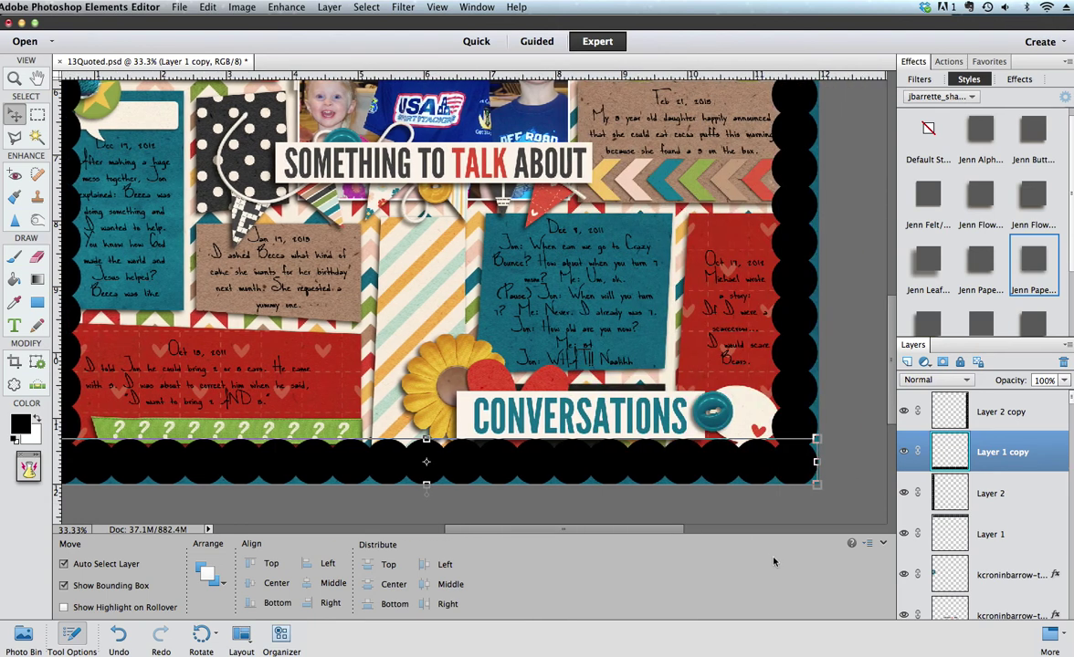
Link all four scallop layers and scale the whole border proportionally to 98.90%
left_click(968, 534)
left_click(975, 416, "shift")
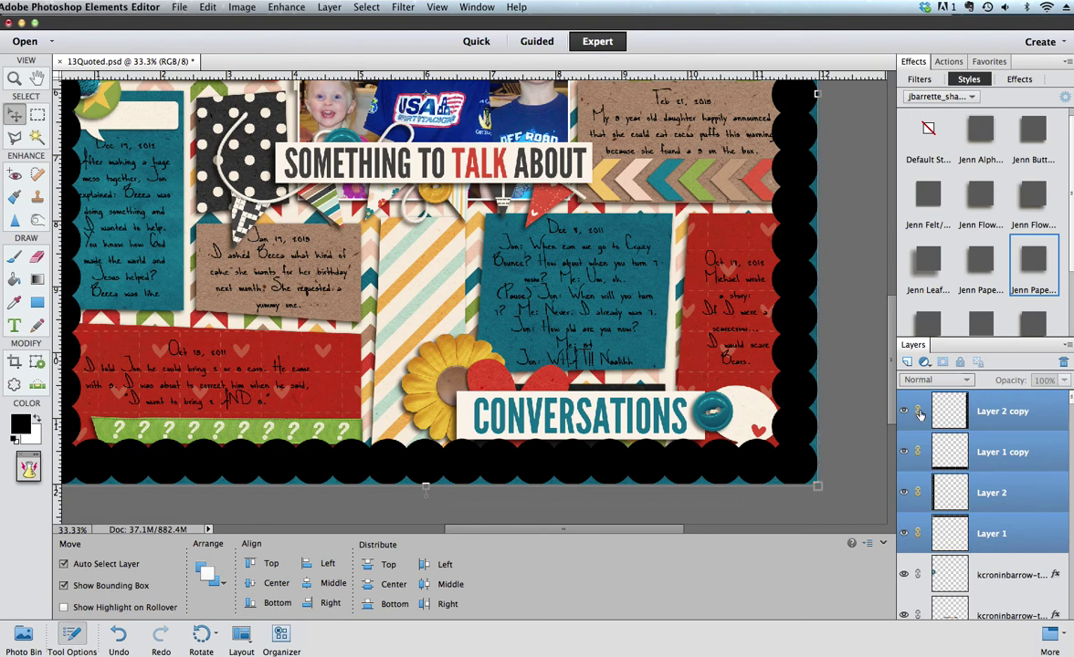
left_click(11, 81)
key("super+0")
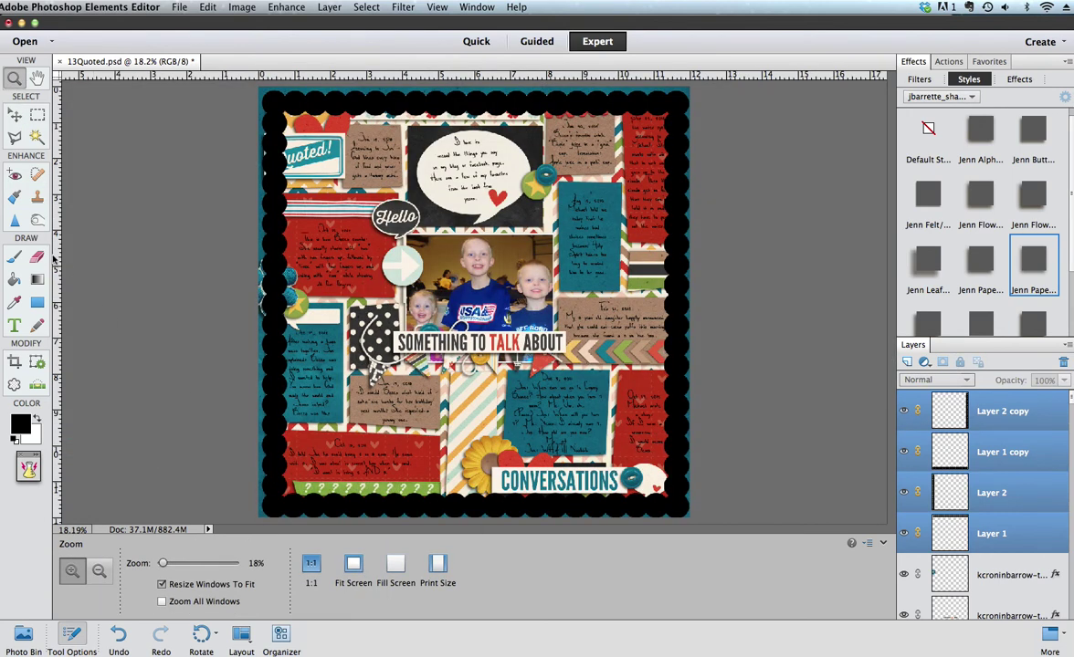
left_click(14, 116)
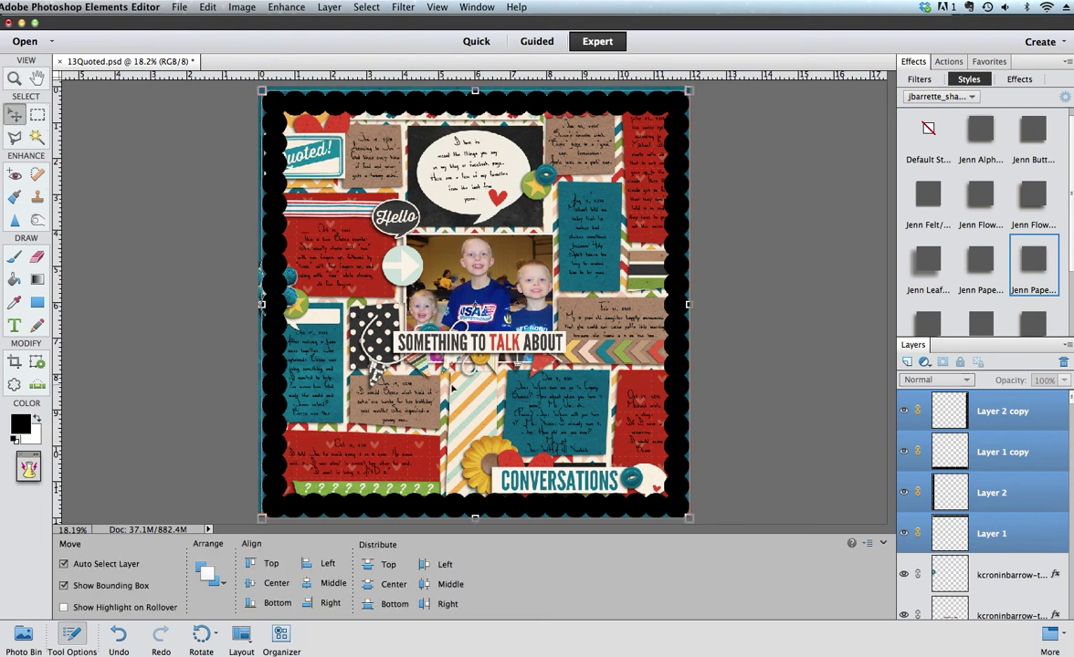
left_click(689, 520)
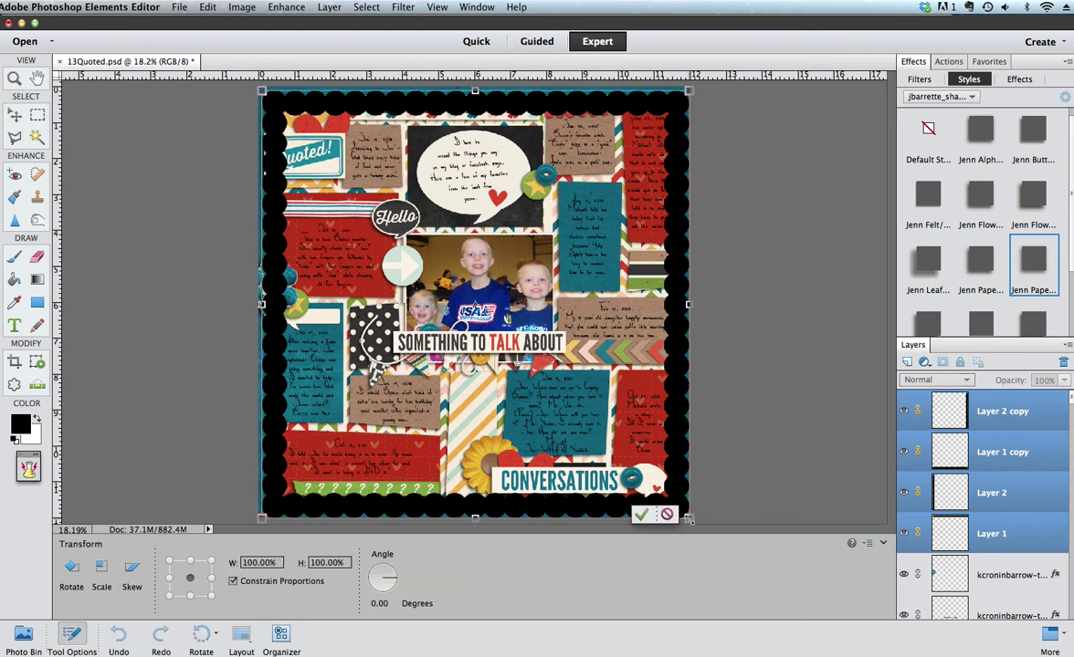
left_click_drag(690, 519, 683, 513)
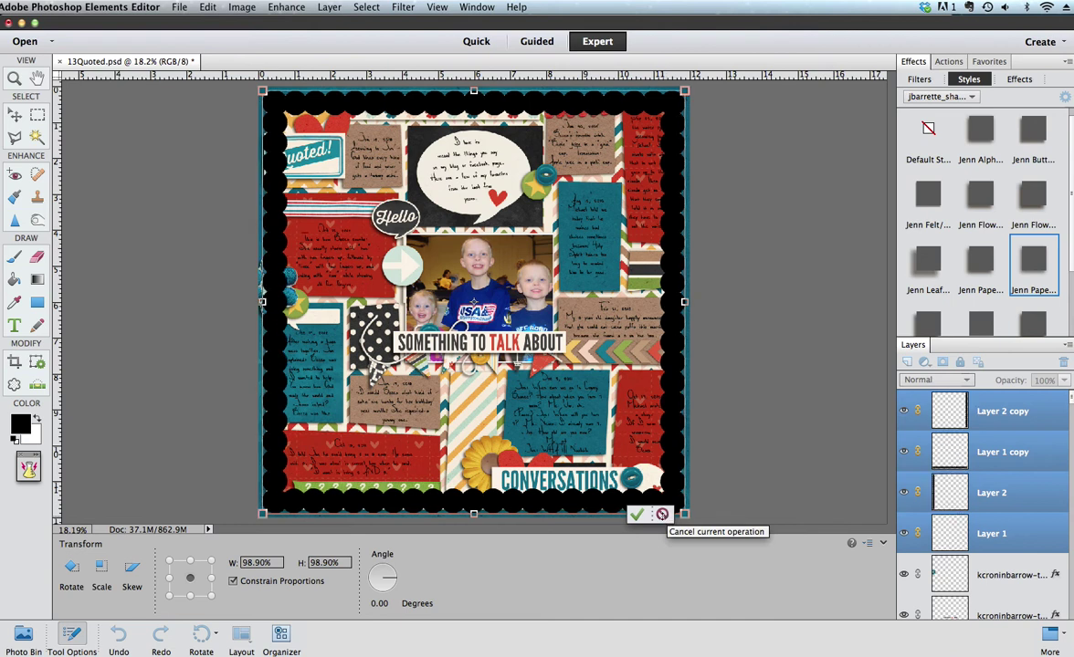
left_click(638, 517)
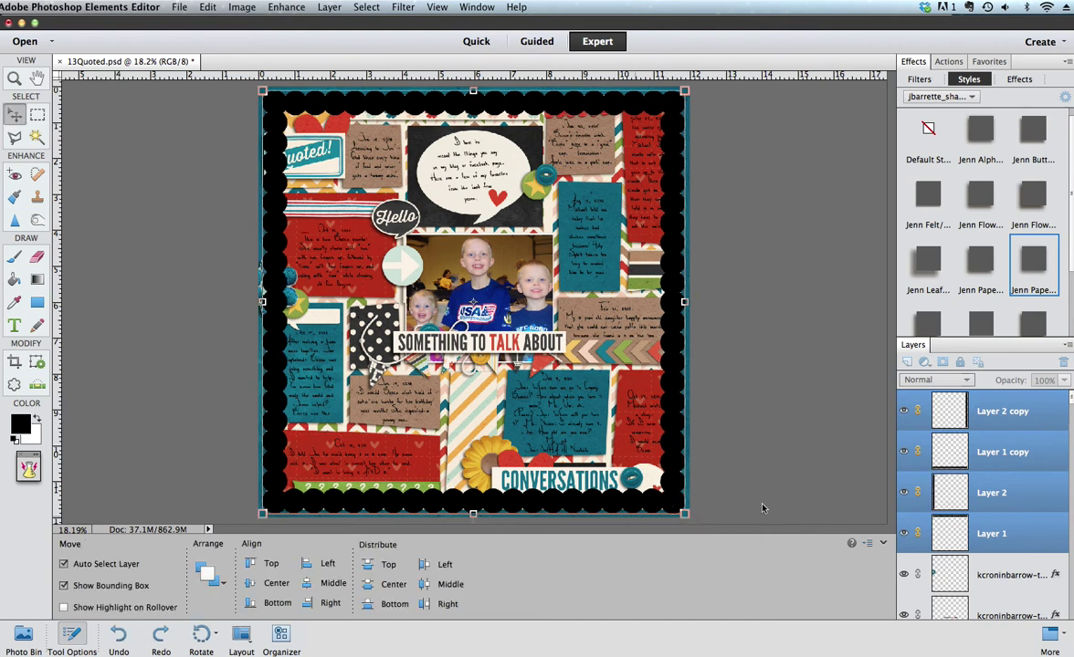
left_click(763, 509)
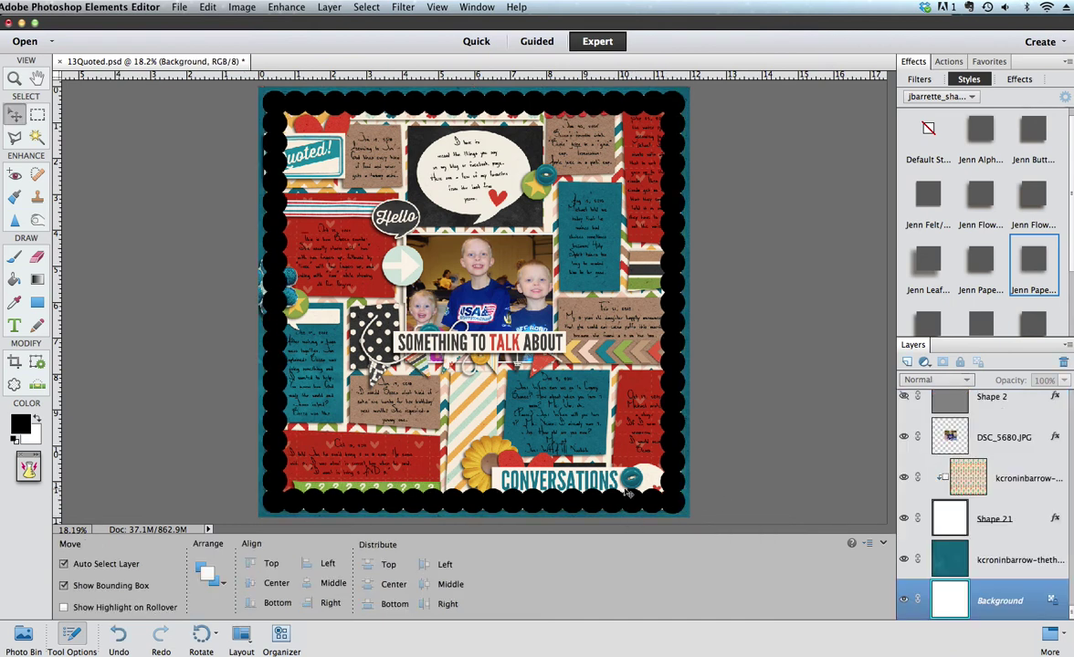
Above the topmost scallop layer, draw a black rectangle about 11 inches square between the centres of the upper-left and lower-right corner scallops
left_click(663, 503)
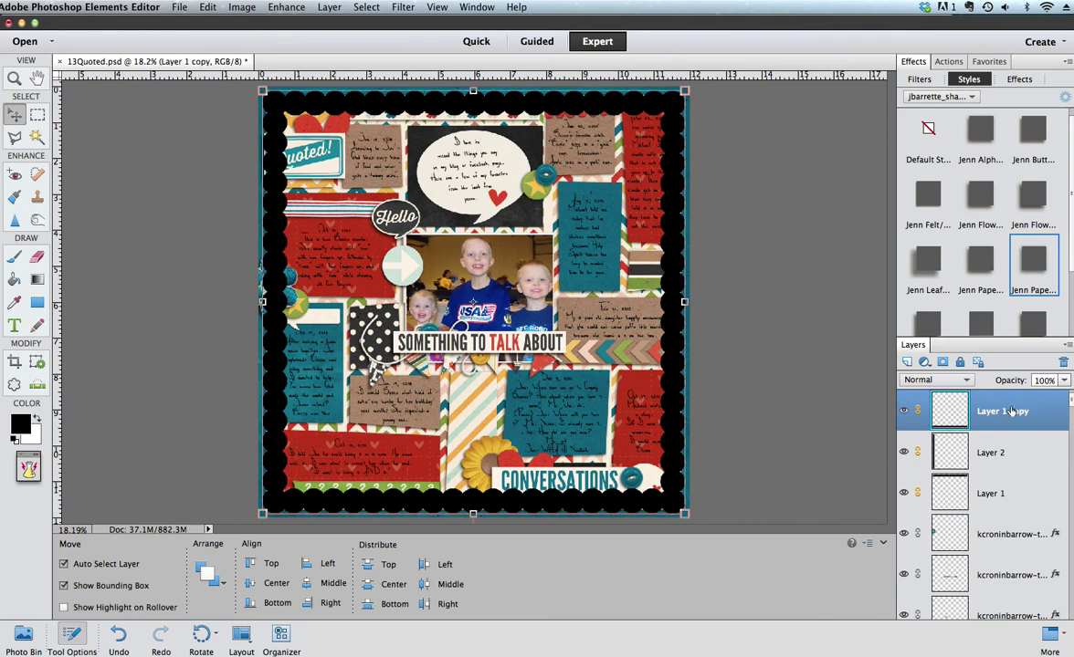
left_click(1003, 452)
key("ctrl+j")
left_click_drag(918, 436, 921, 401)
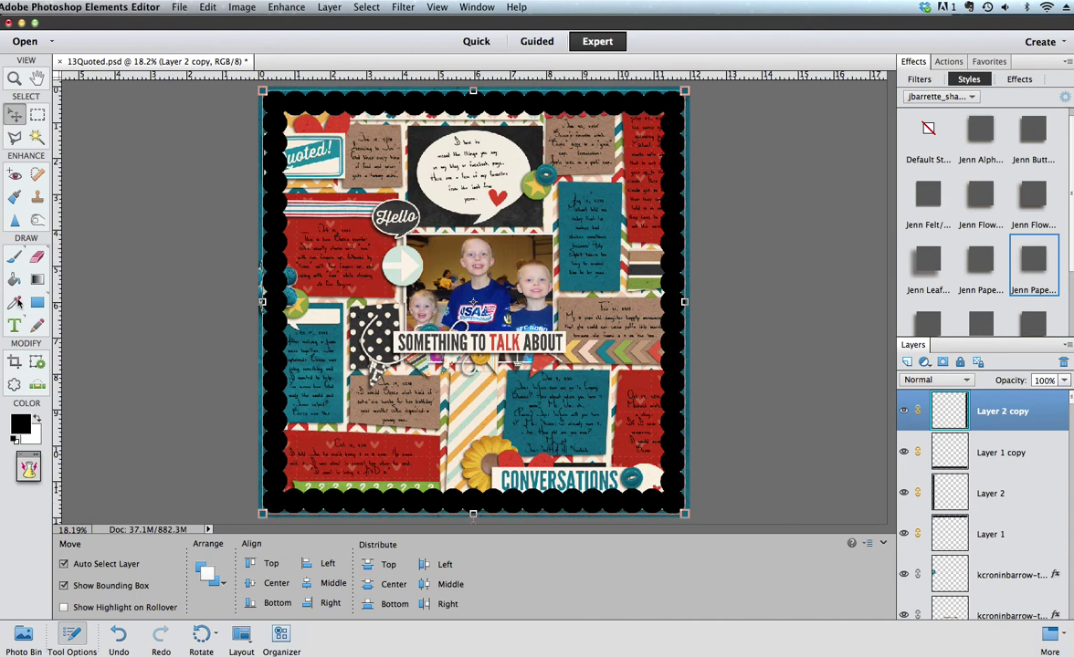
left_click(37, 302)
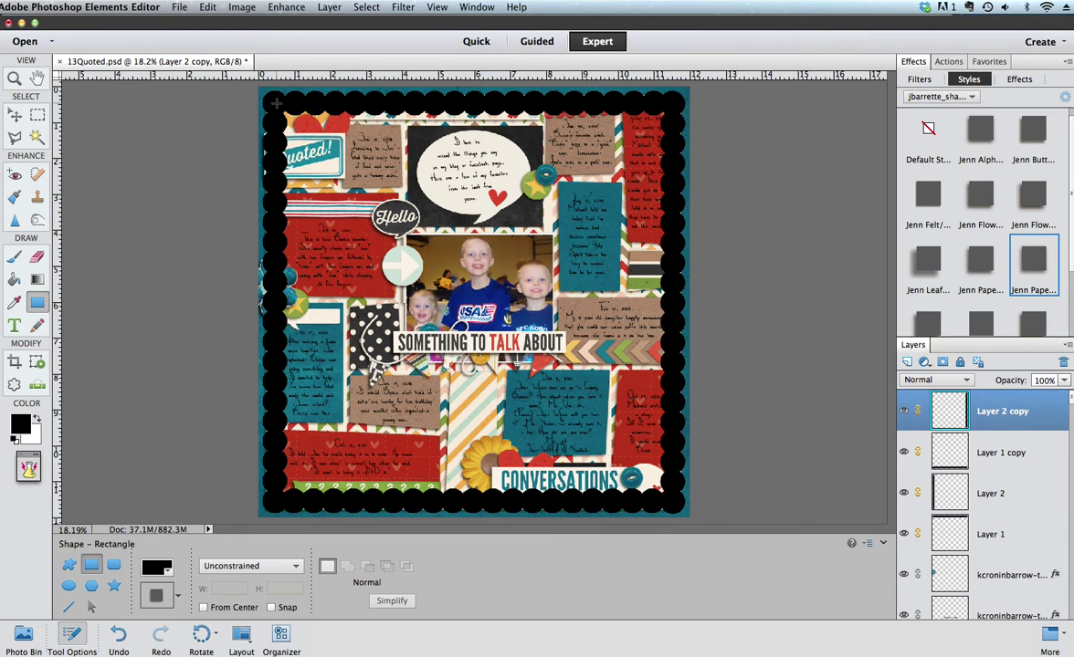
left_click_drag(274, 104, 673, 502)
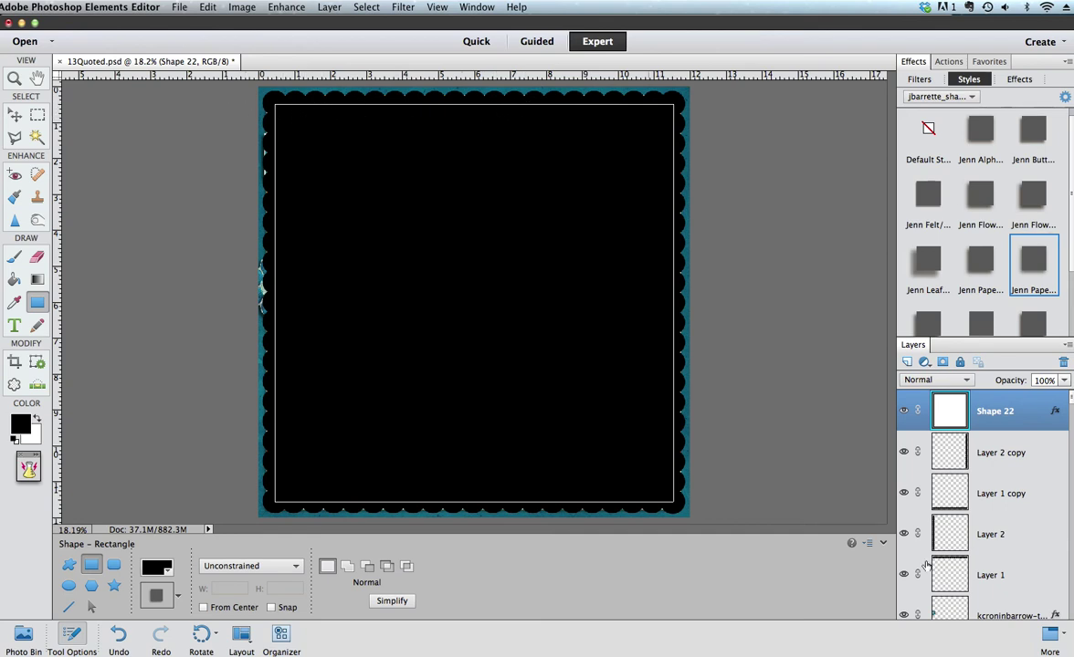
left_click(1000, 575, "shift")
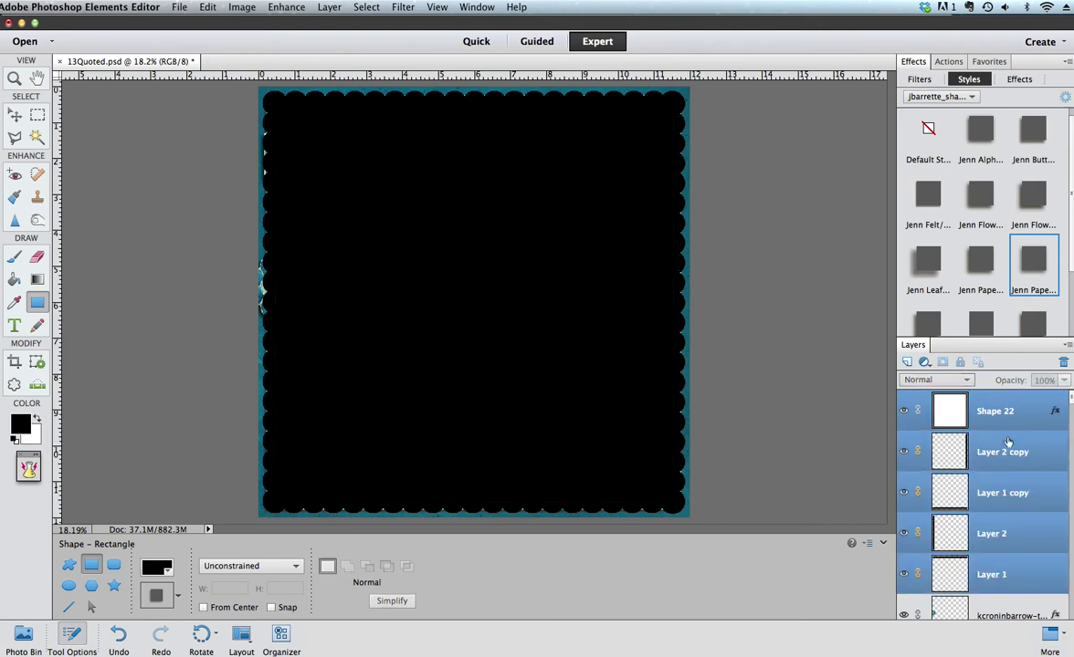
right_click(1047, 410)
key("Escape")
Clear the layer style from the new rectangle's shape layer
left_click(1003, 418)
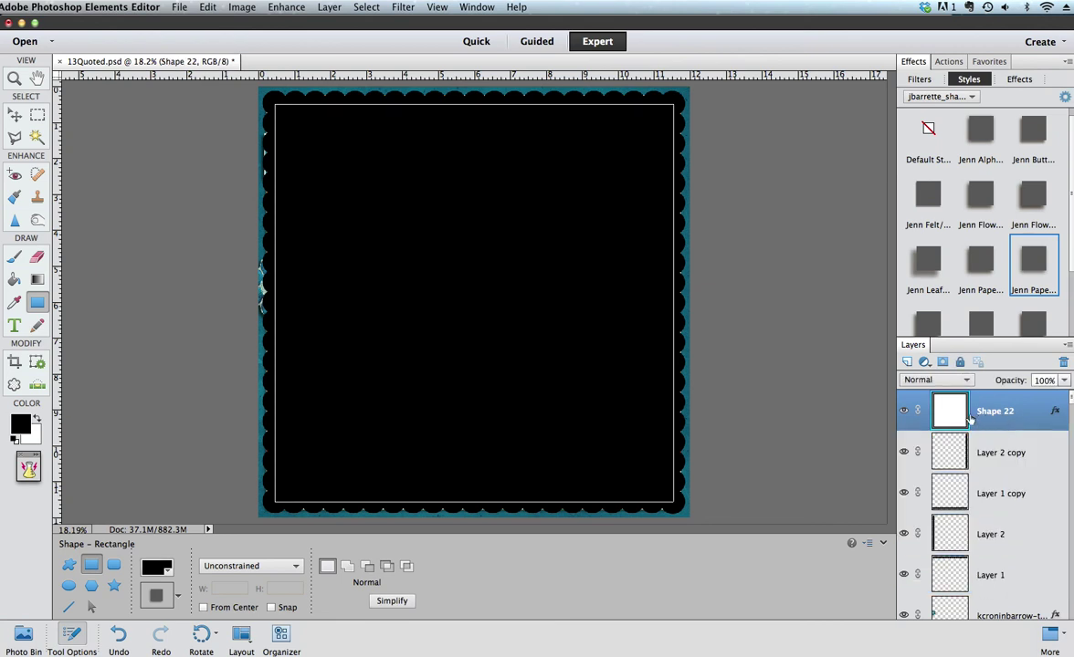
right_click(1003, 416)
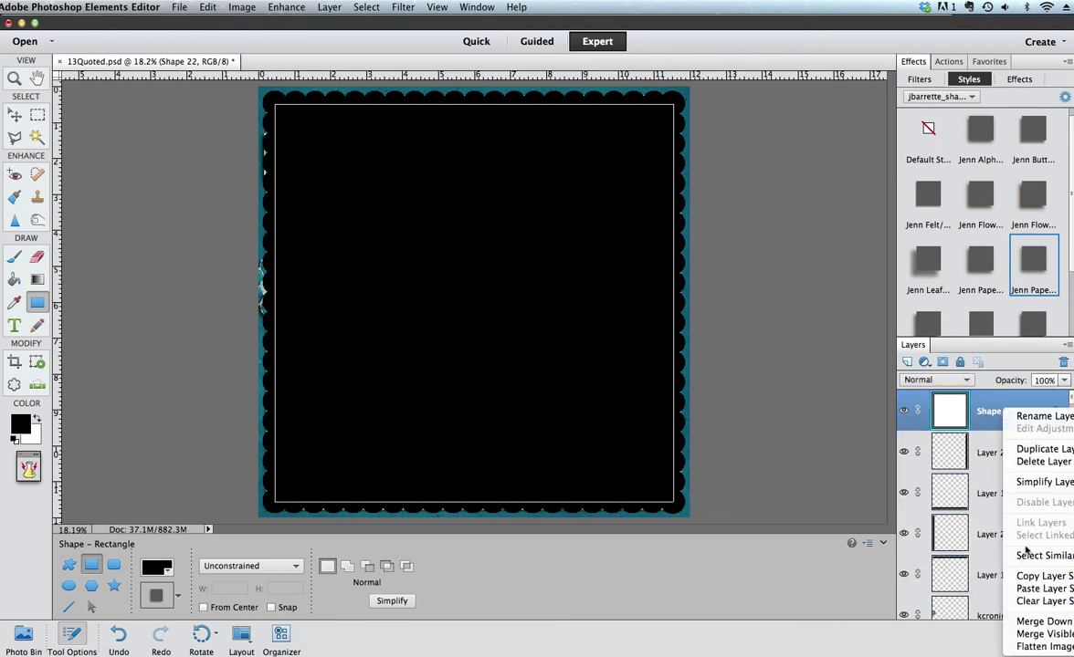
left_click(1043, 602)
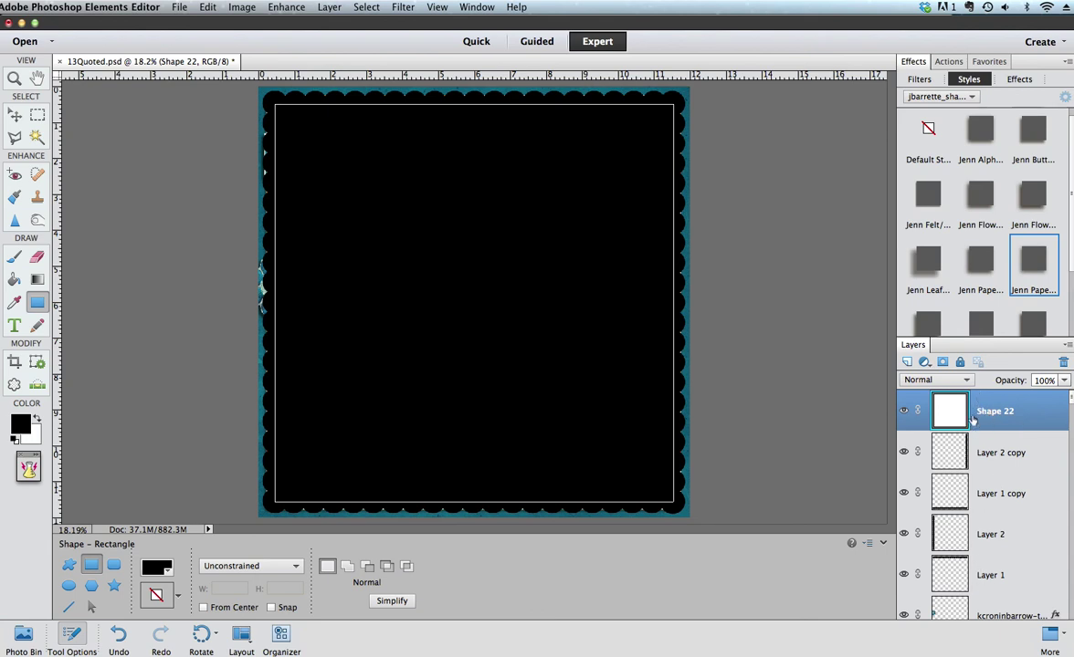
Merge the Shape 22 rectangle with the four scallop layers below it into one mat layer
key("shift")
left_click(968, 571, "shift")
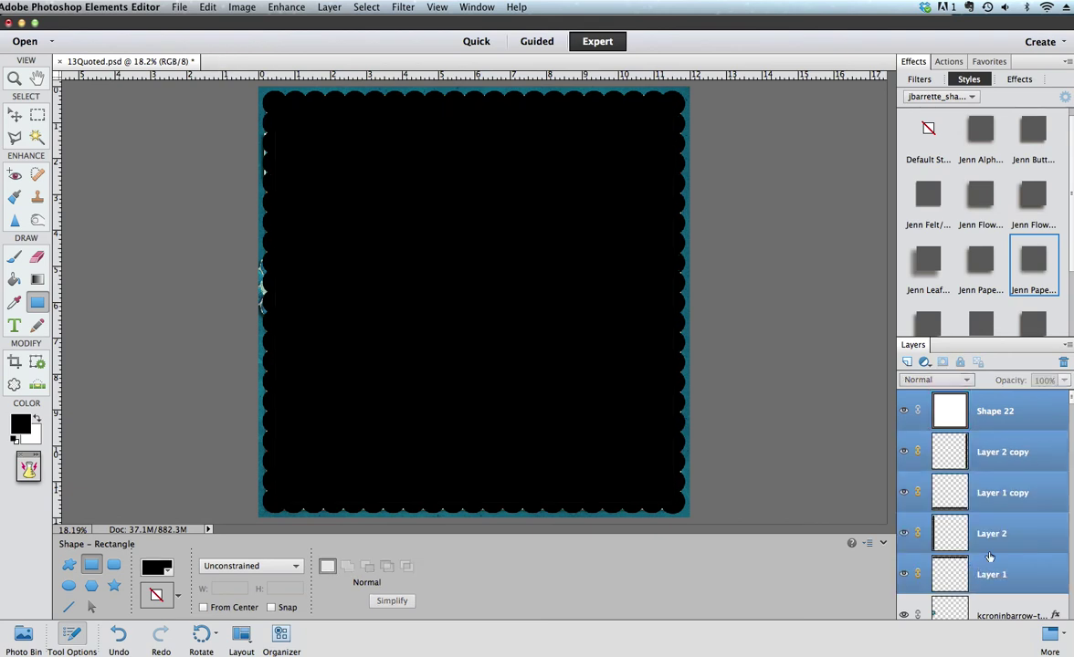
right_click(922, 481)
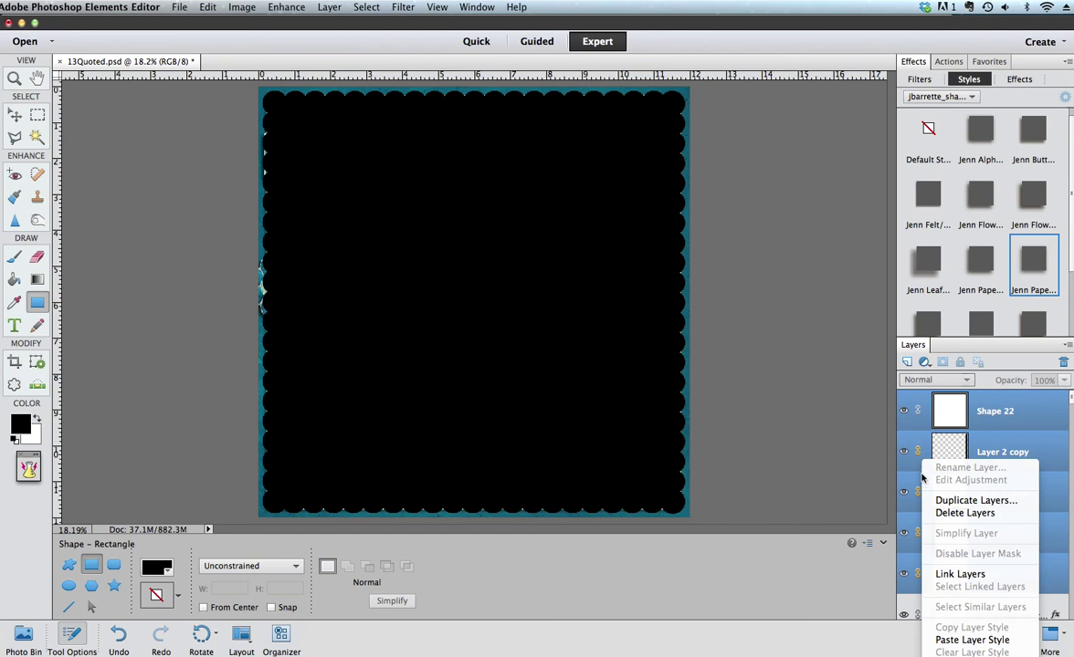
right_click(925, 410)
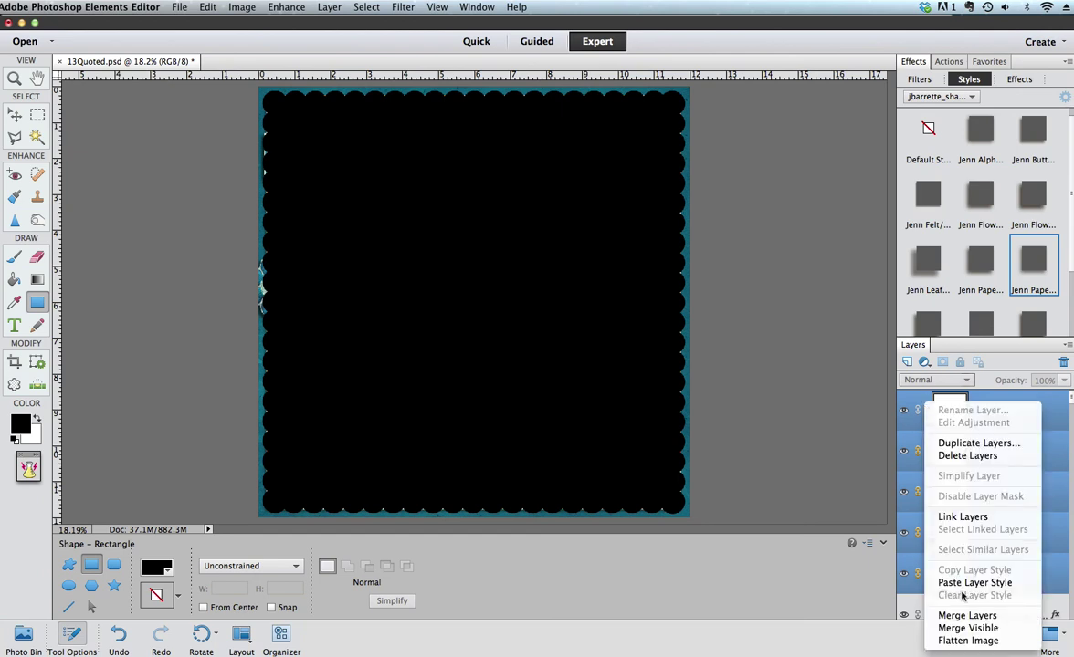
left_click(972, 617)
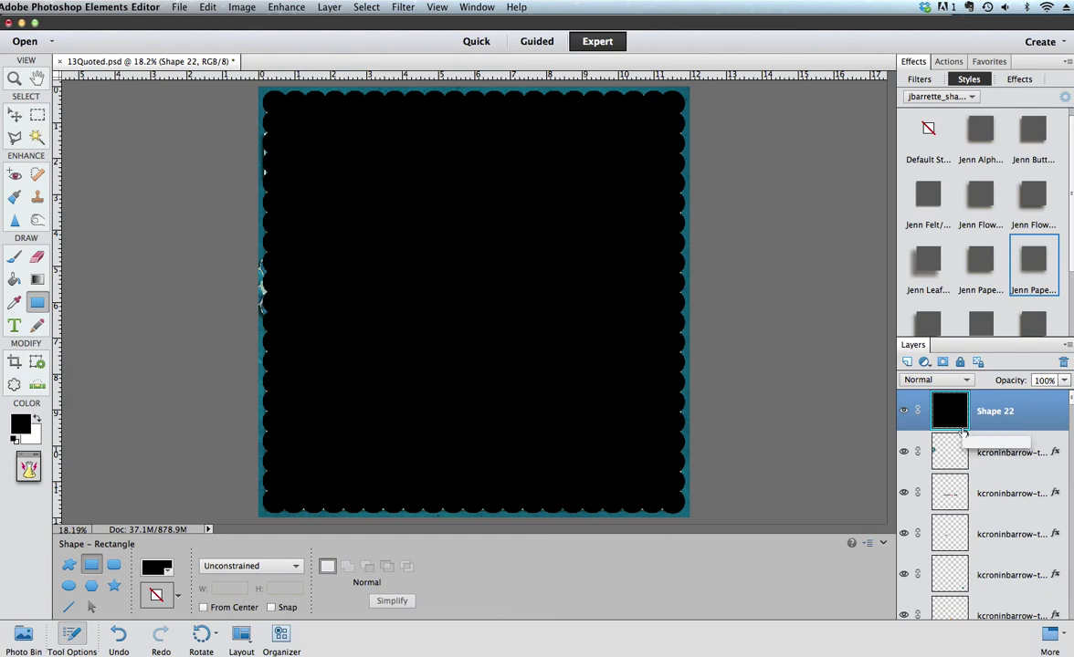
Move the merged scalloped mat down the layer stack to sit directly above Shape 21, beneath the chevron paper, and hide Shape 21
left_click_drag(954, 417, 957, 534)
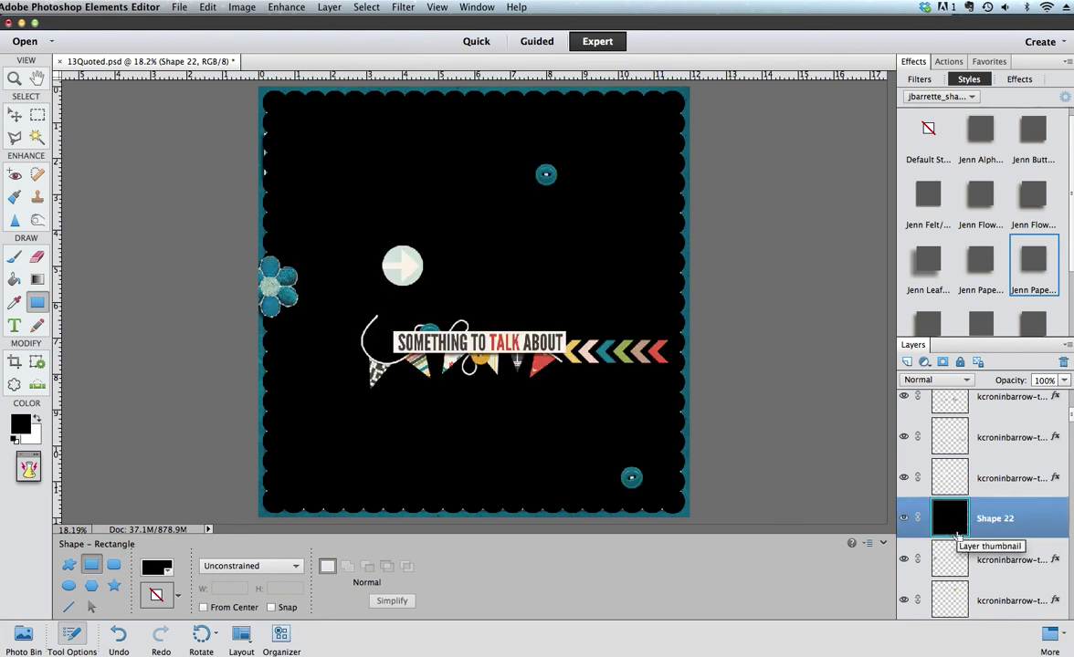
key("shift+super+bracketleft")
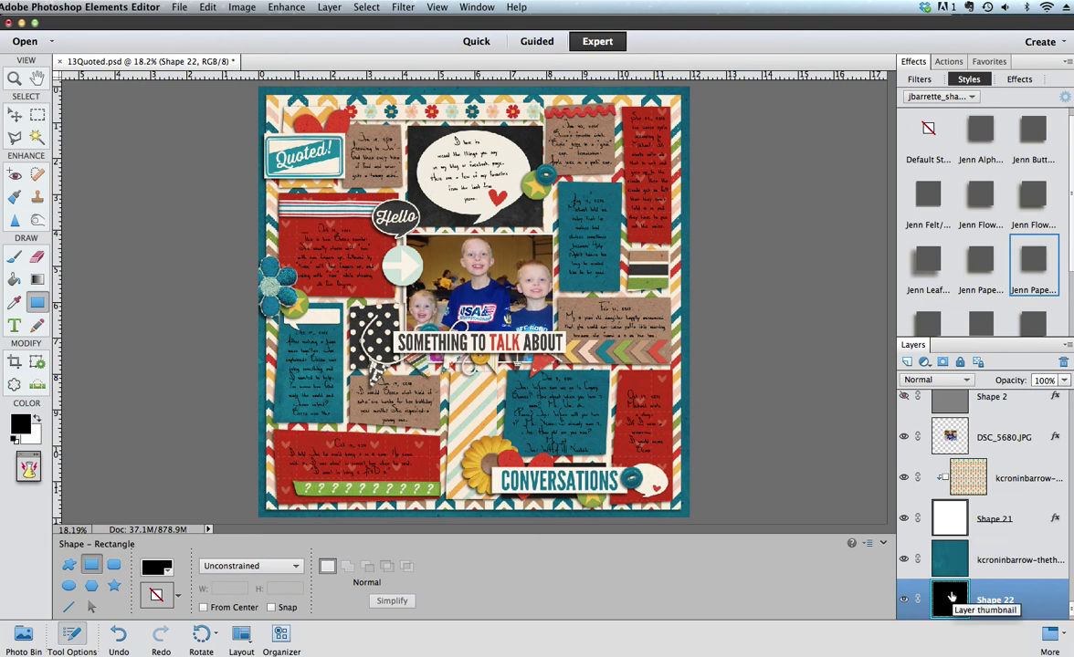
left_click(951, 518)
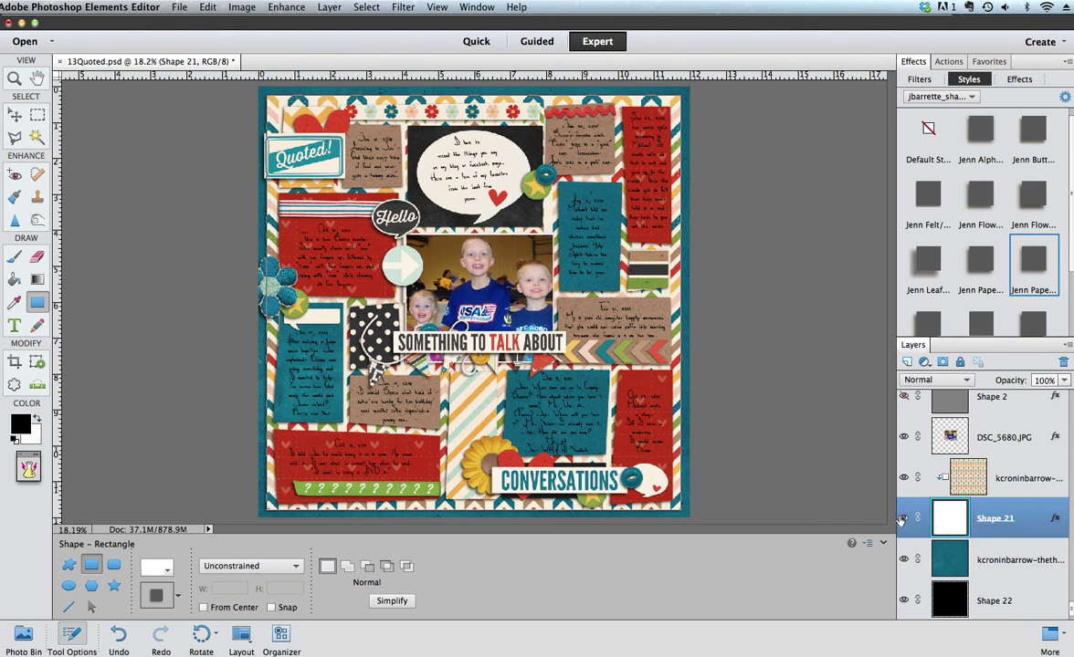
left_click_drag(938, 606, 959, 512)
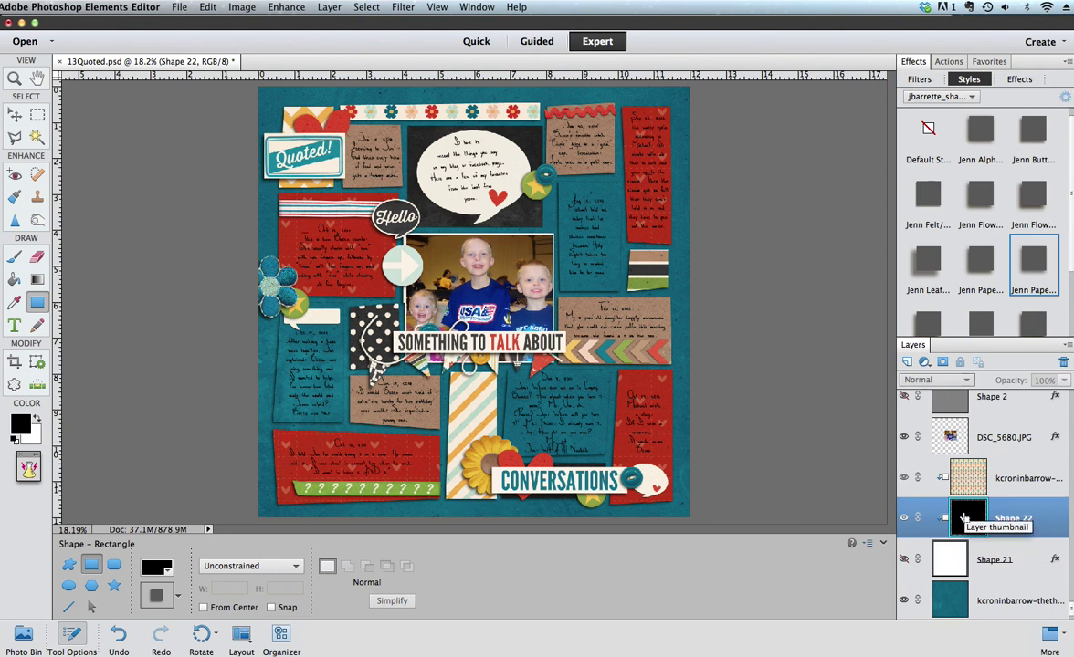
Release Shape 22 from the clipping group, clip only the chevron paper to it, and apply the second "Jenn Pape..." shadow style to Shape 22
key("super+g")
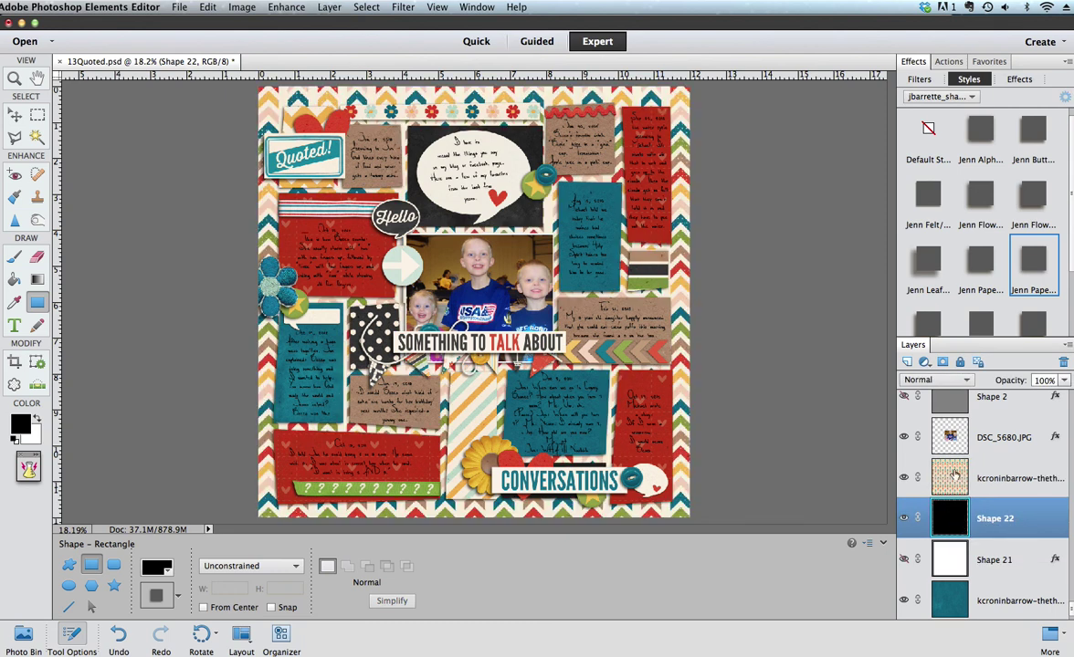
left_click(1000, 482)
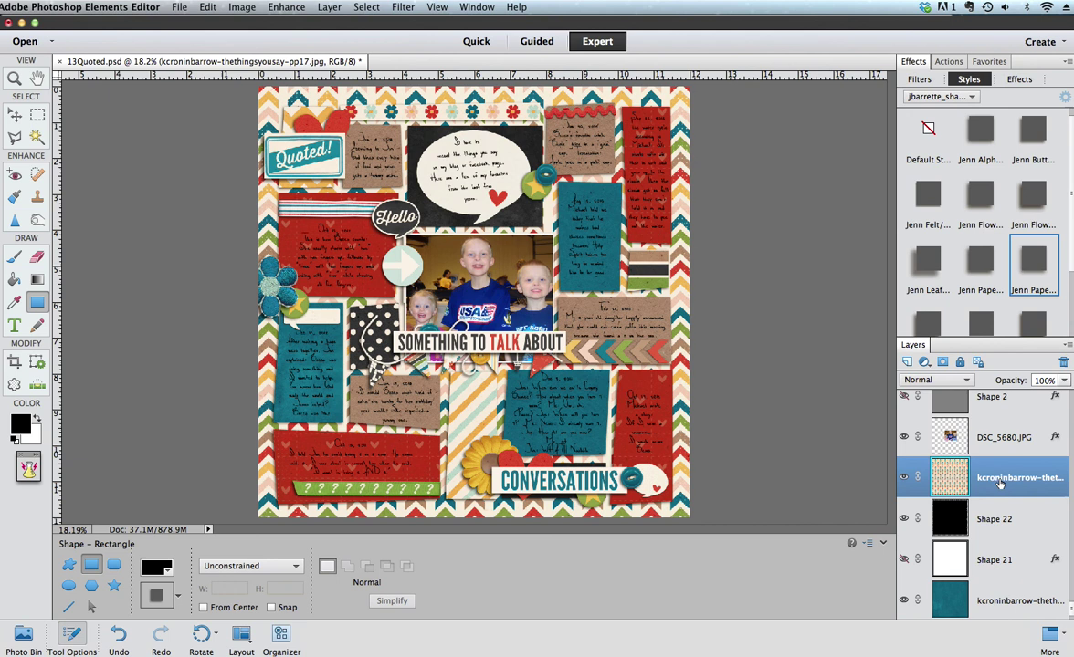
key("super+g")
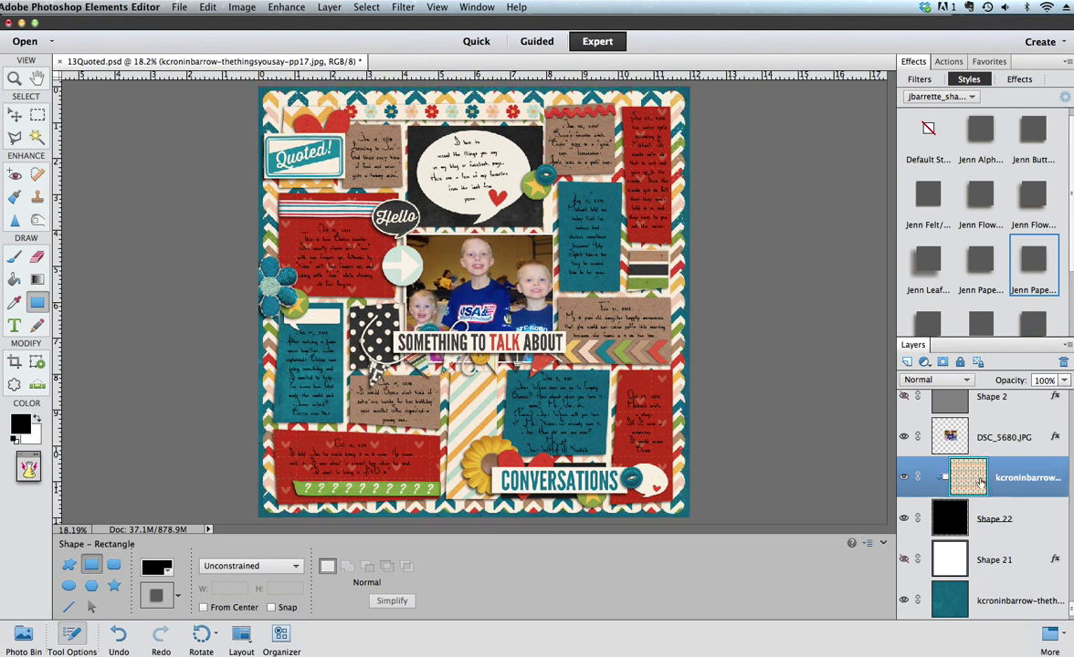
left_click(945, 520)
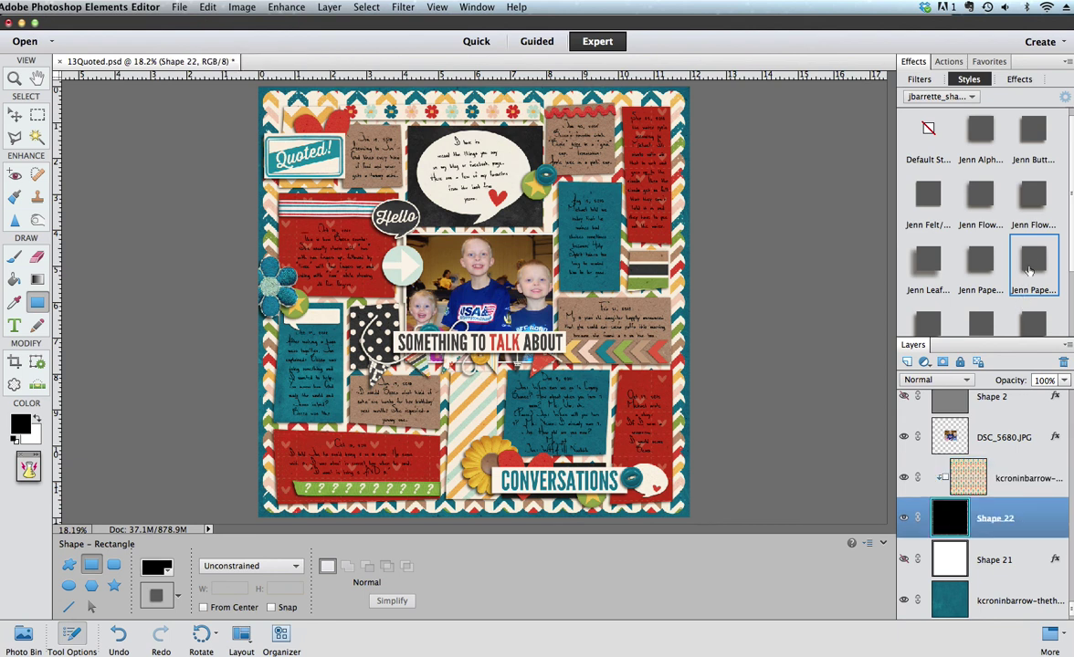
left_click(1033, 263)
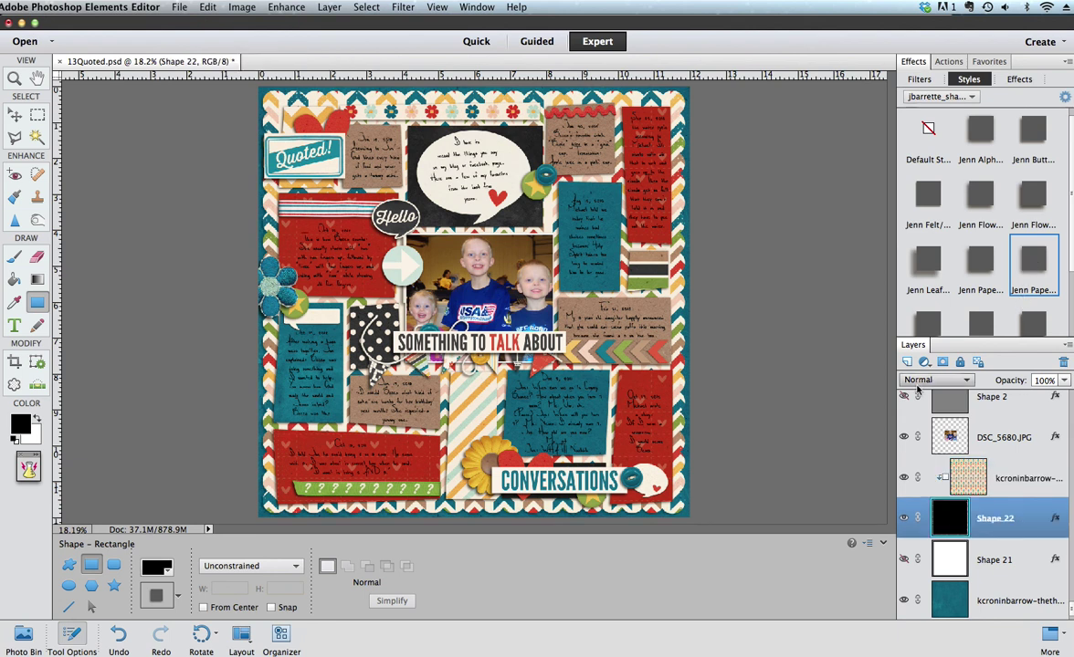